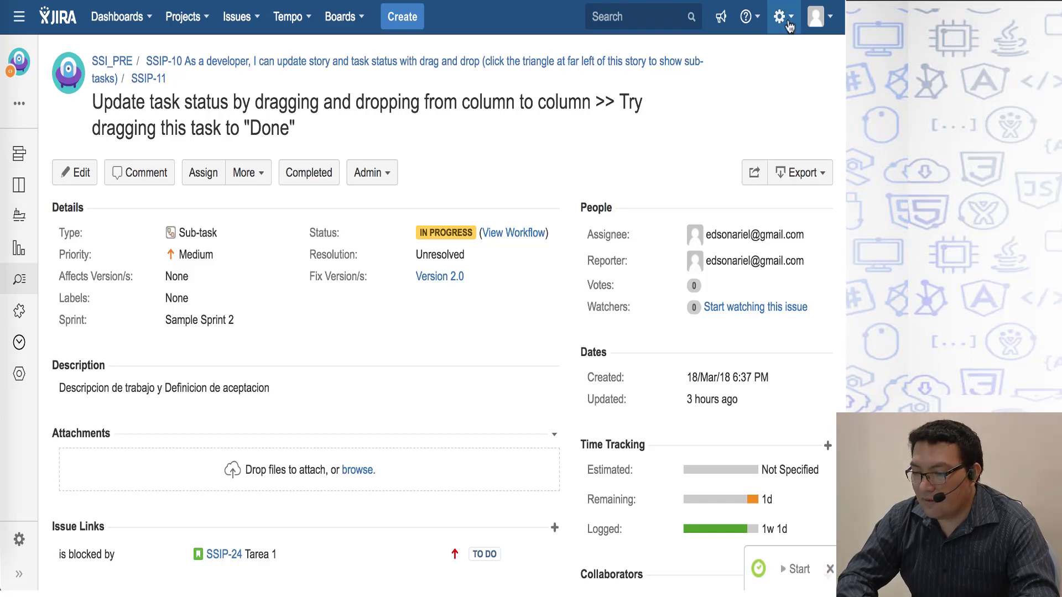
# Open the add-ons administration and validate the administrator access with the account password
pyautogui.click(789, 26)
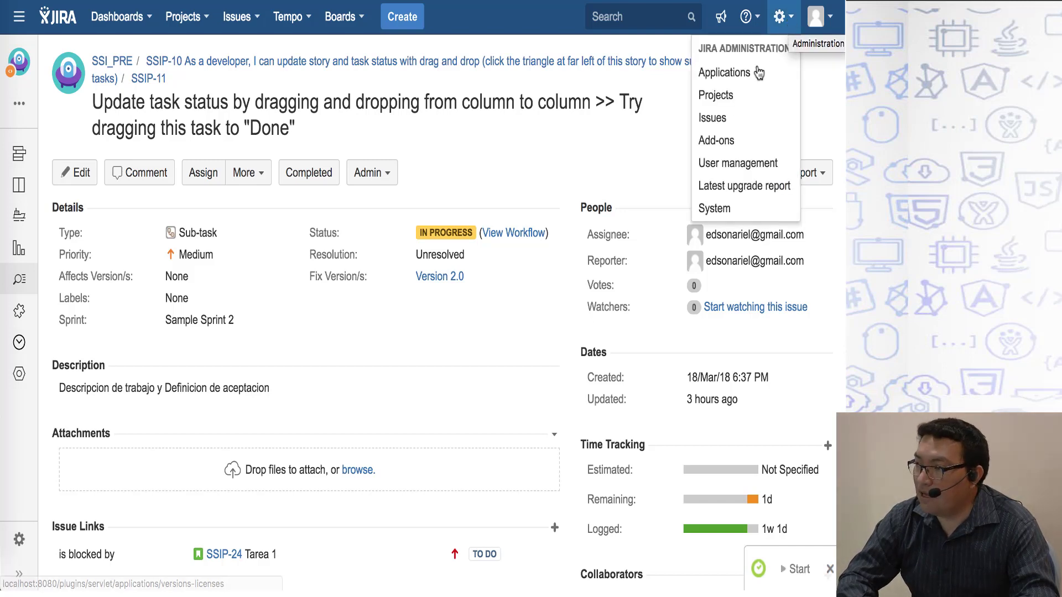
pyautogui.click(723, 145)
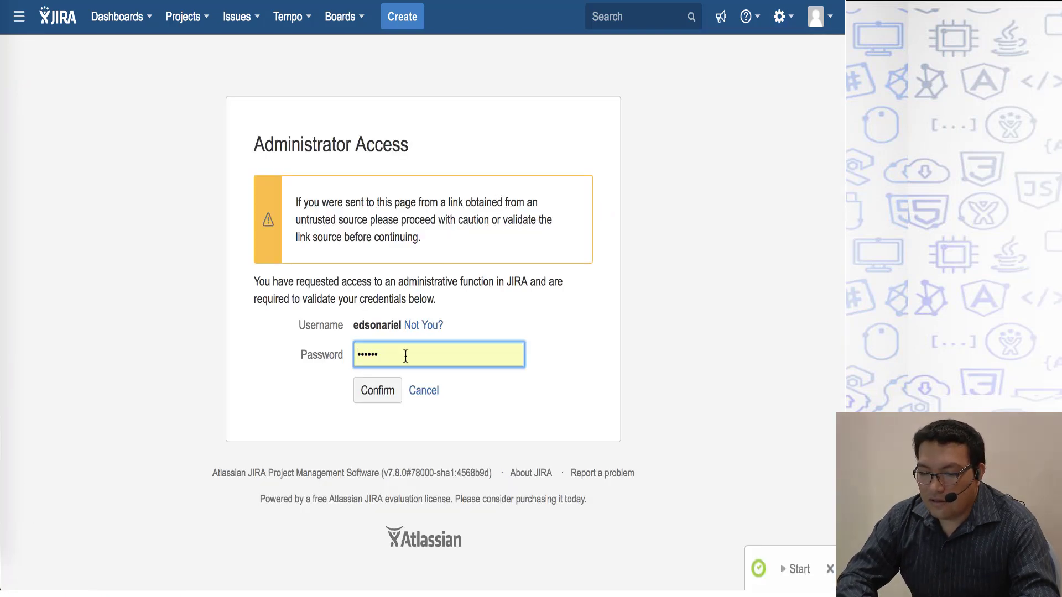
pyautogui.click(381, 396)
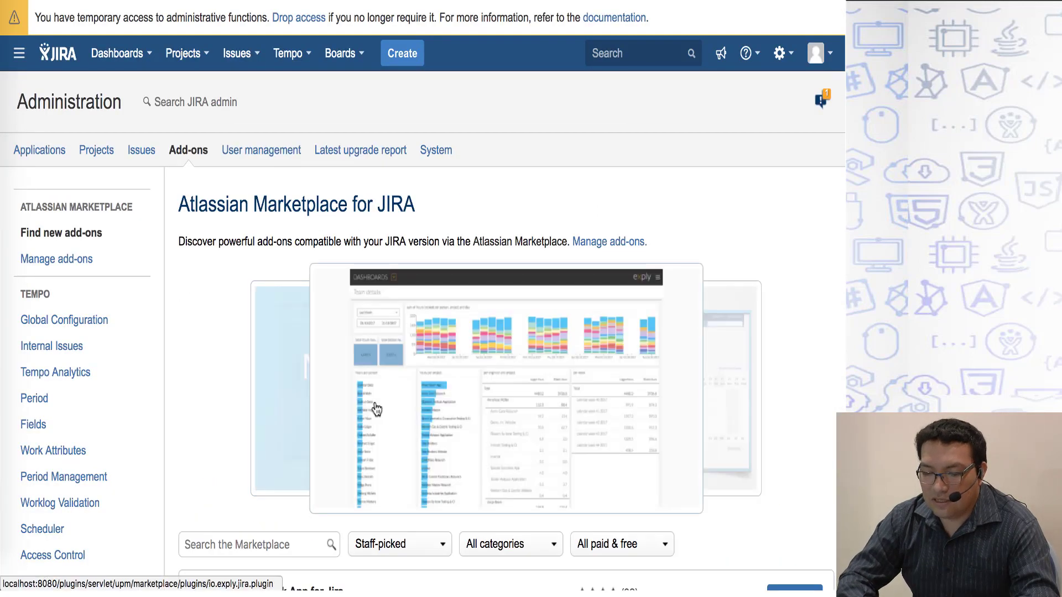
# Search the Atlassian Marketplace for "tempo" and examine the Tempo Timesheets listing
pyautogui.scroll(-10, 372, 408)
pyautogui.scroll(10, 376, 409)
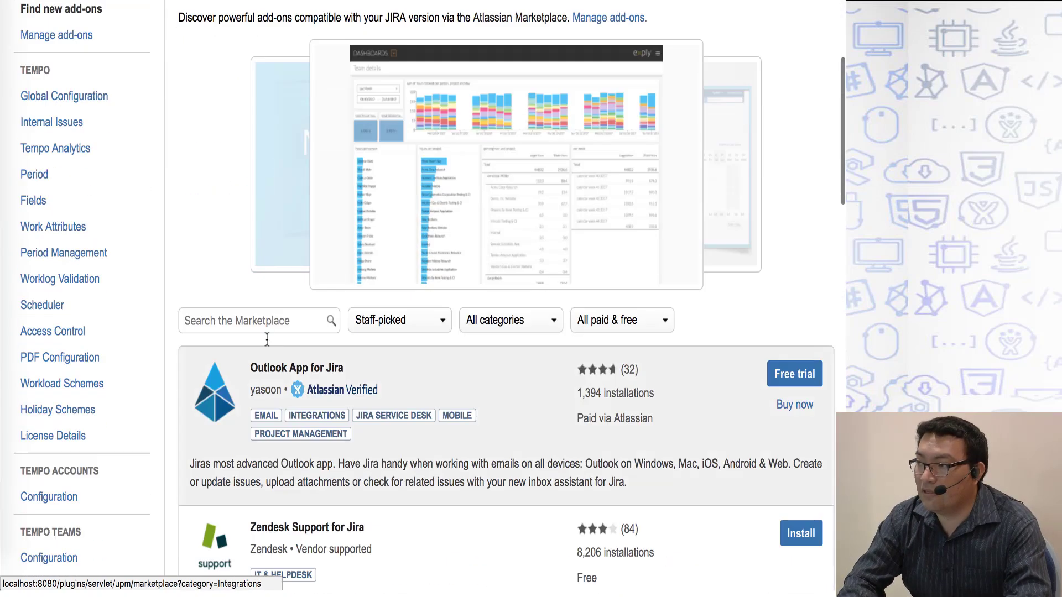
pyautogui.click(266, 325)
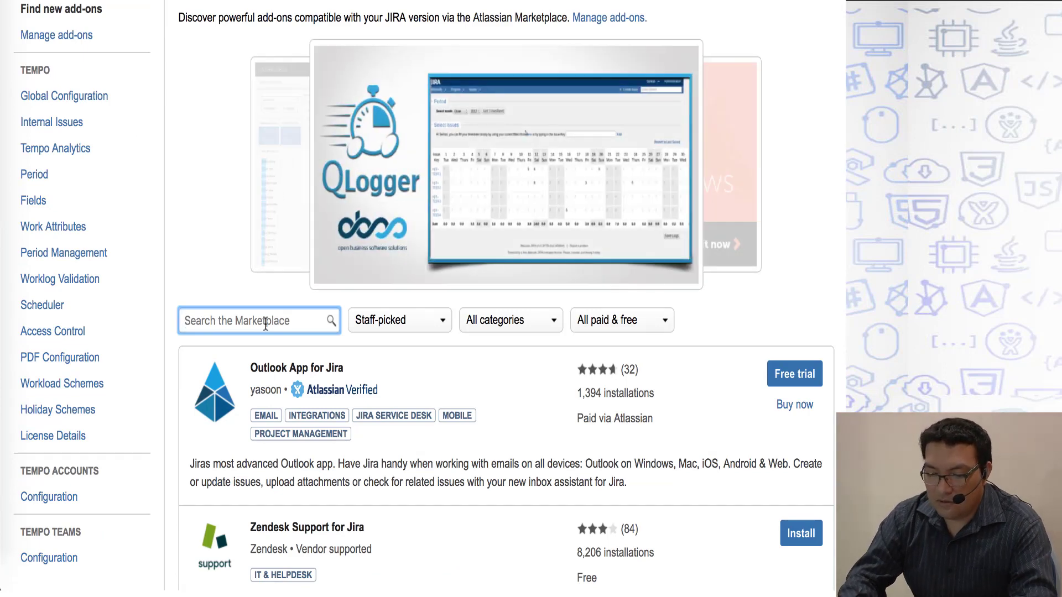
pyautogui.write('tempo')
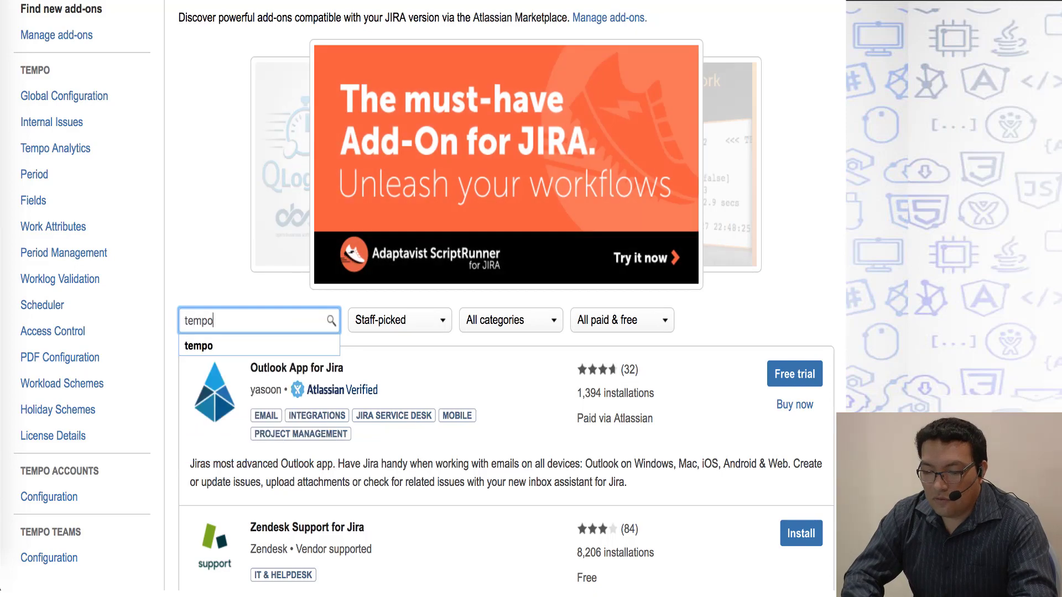
pyautogui.press('Return')
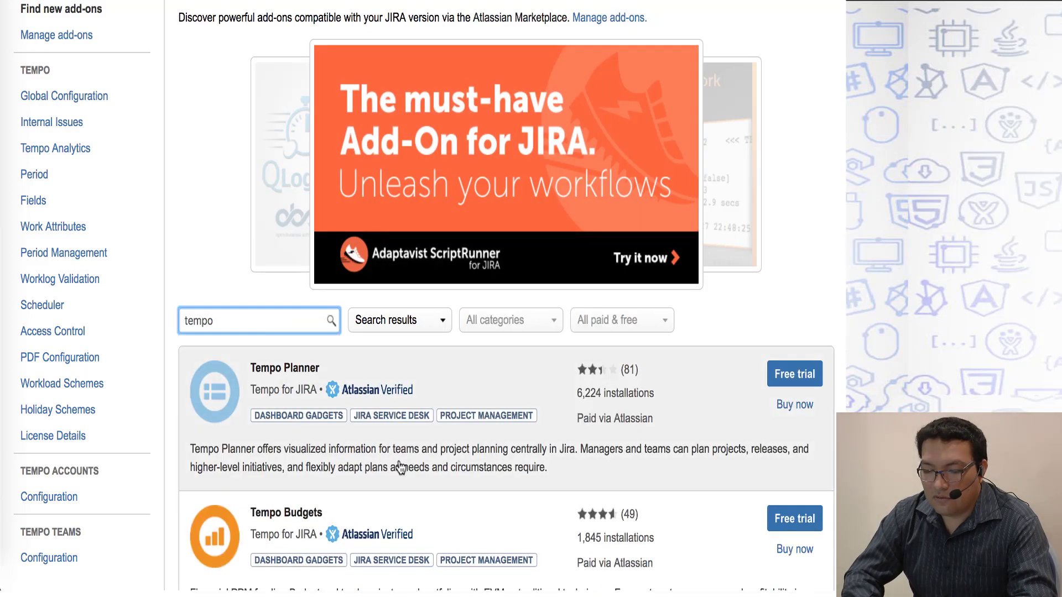
pyautogui.scroll(-4, 400, 468)
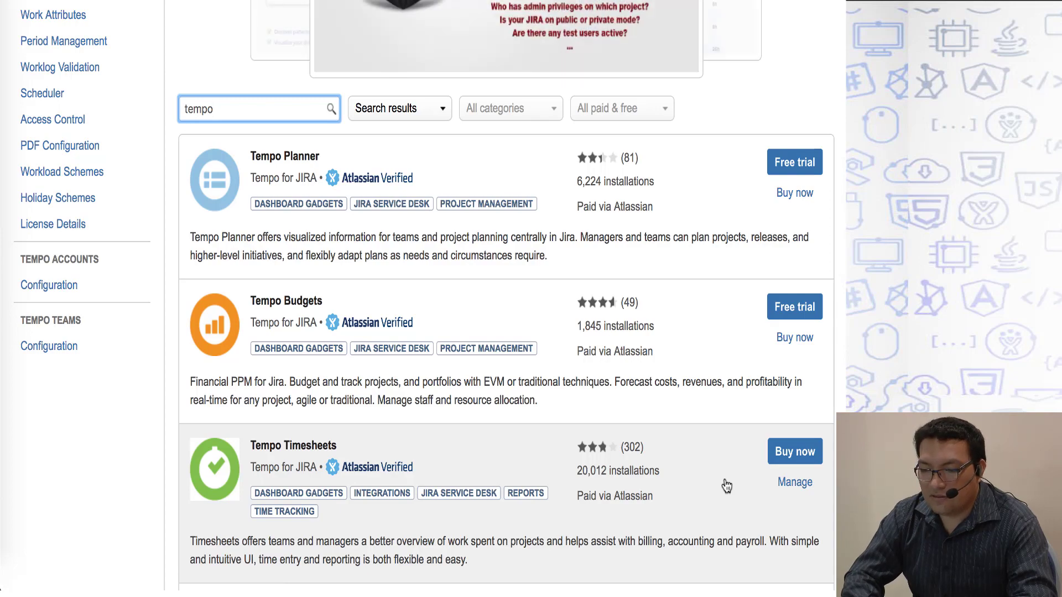
pyautogui.scroll(8, 726, 487)
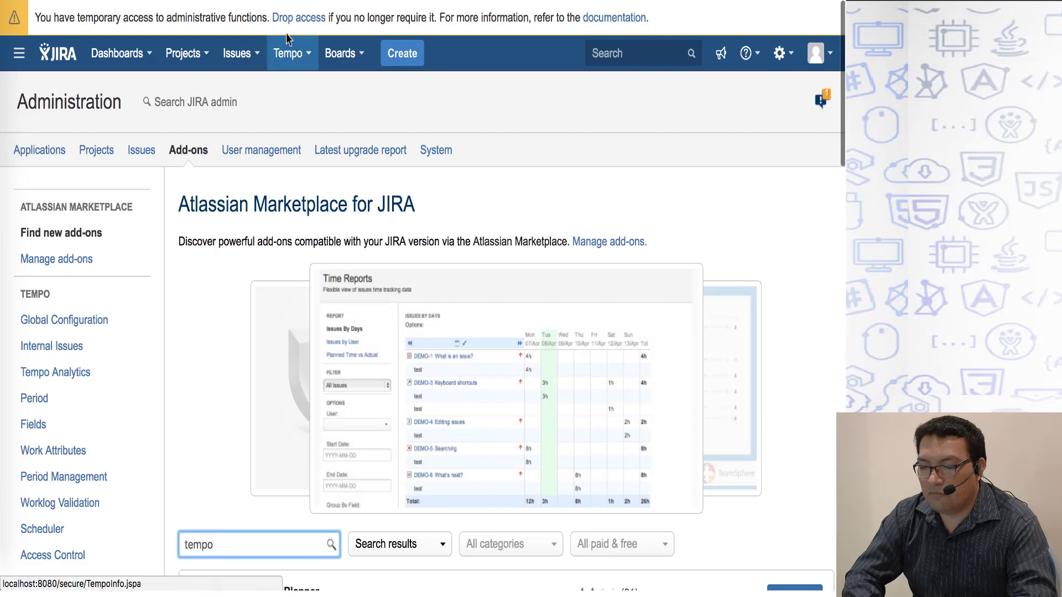
# Open the Tempo tracker and start tracking time, pausing and resuming the running timer once
pyautogui.click(307, 65)
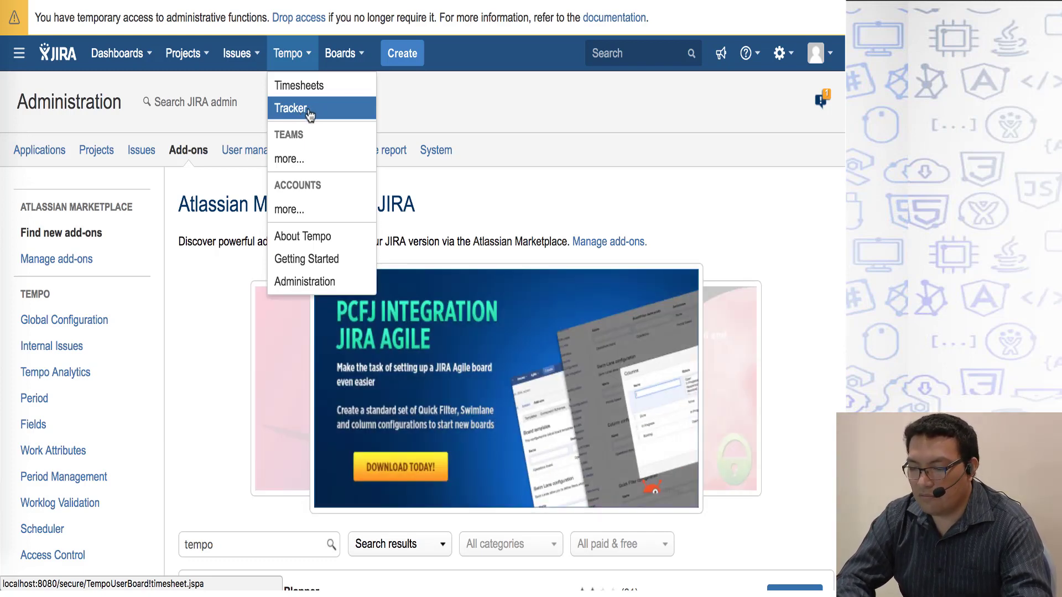
pyautogui.click(310, 110)
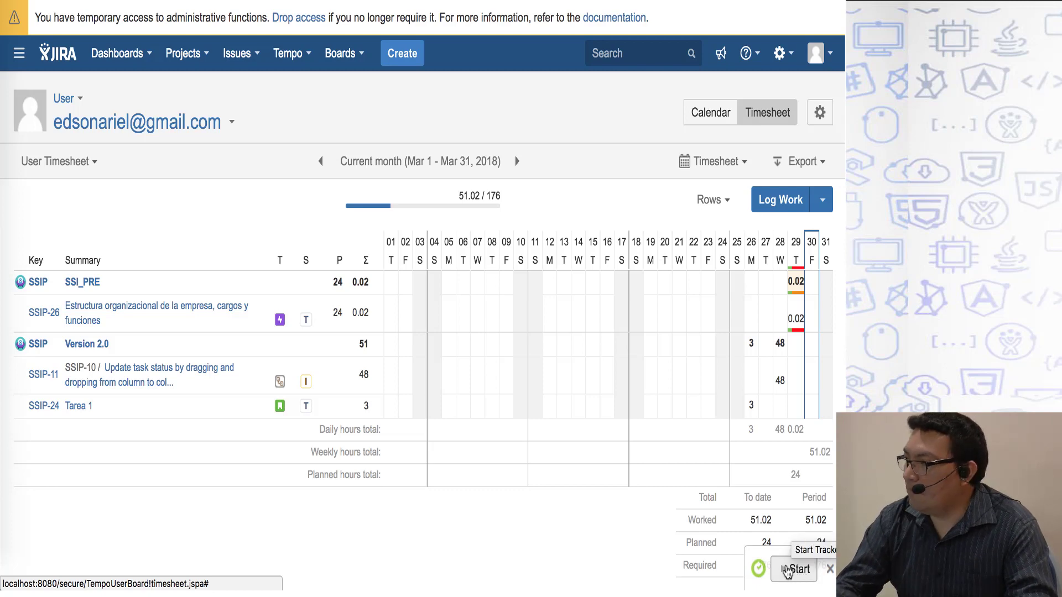
pyautogui.click(796, 573)
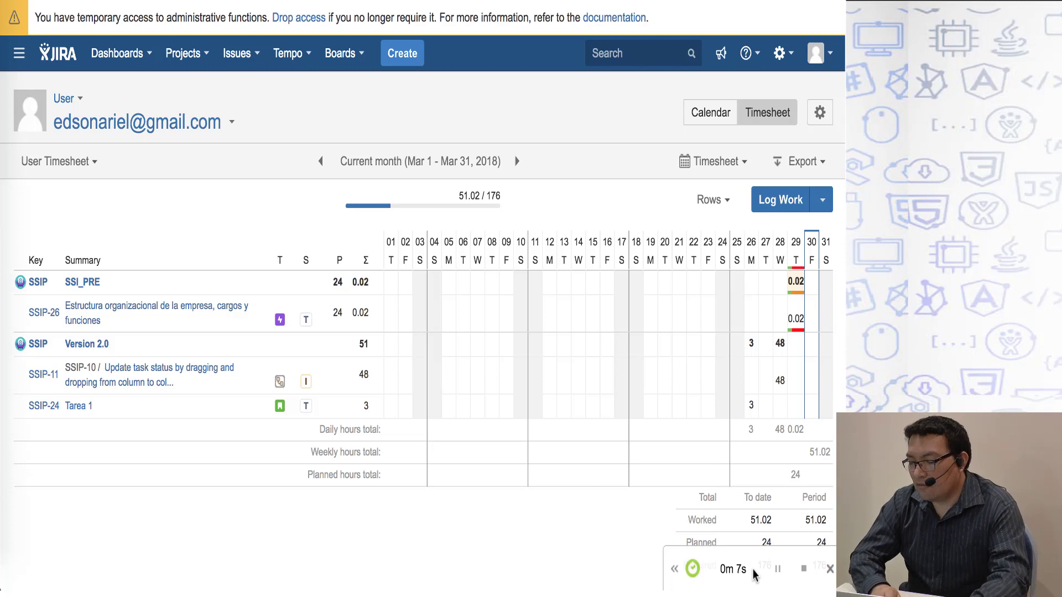
pyautogui.click(785, 579)
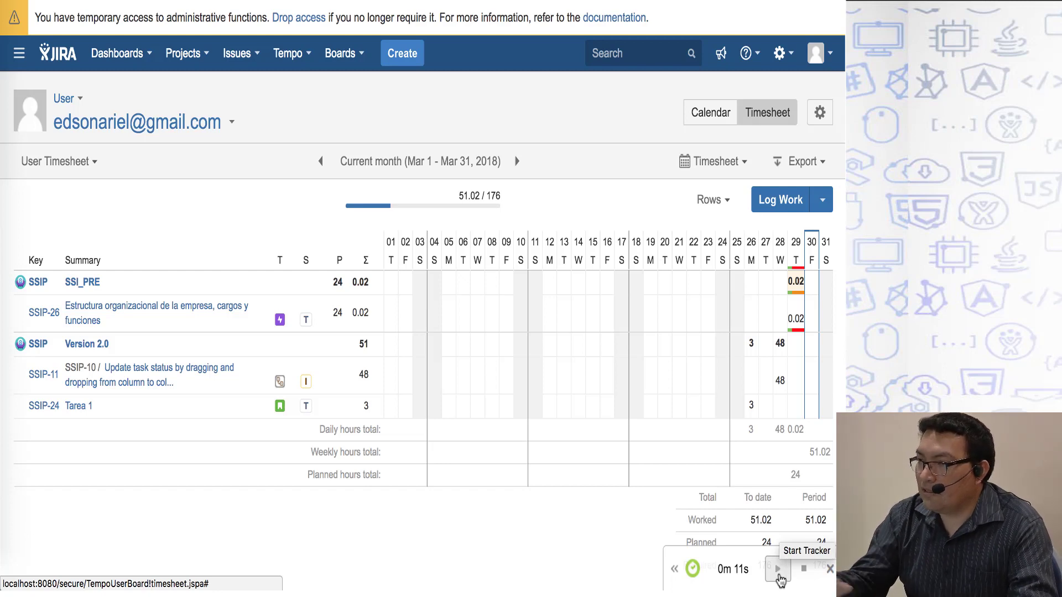
pyautogui.click(778, 576)
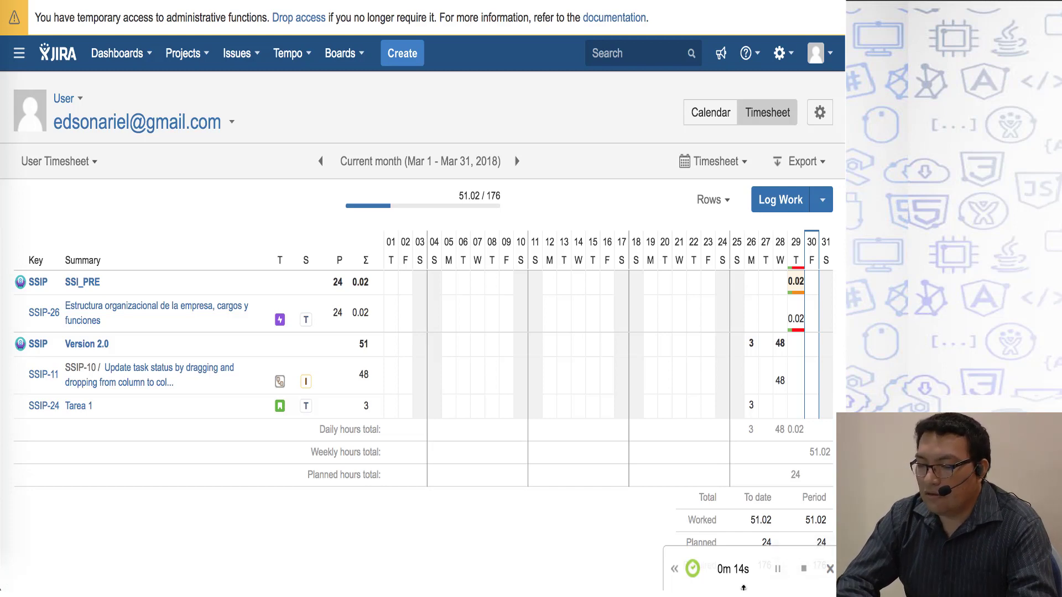
# Stop the tracker and try to log 15m of work on the issue SSIP-24 - Tarea 1
pyautogui.click(804, 575)
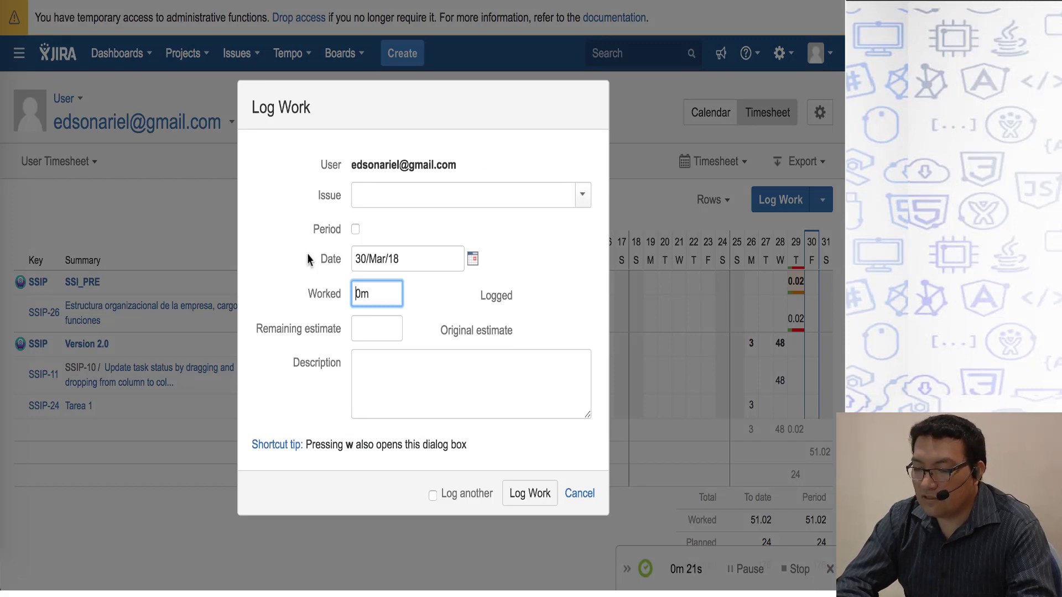
pyautogui.click(581, 198)
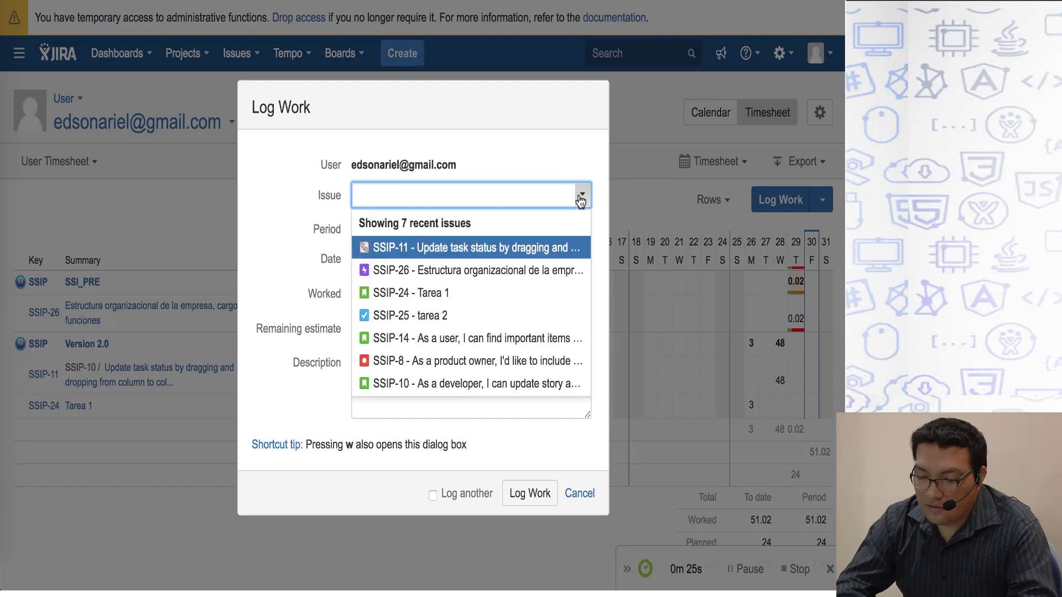
pyautogui.click(445, 304)
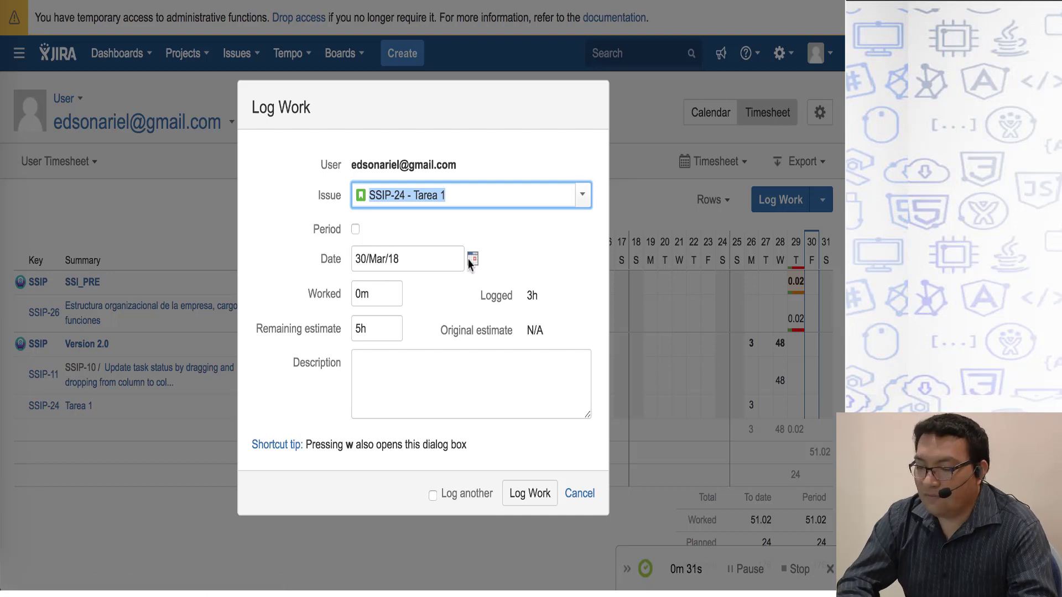
pyautogui.doubleClick(369, 297)
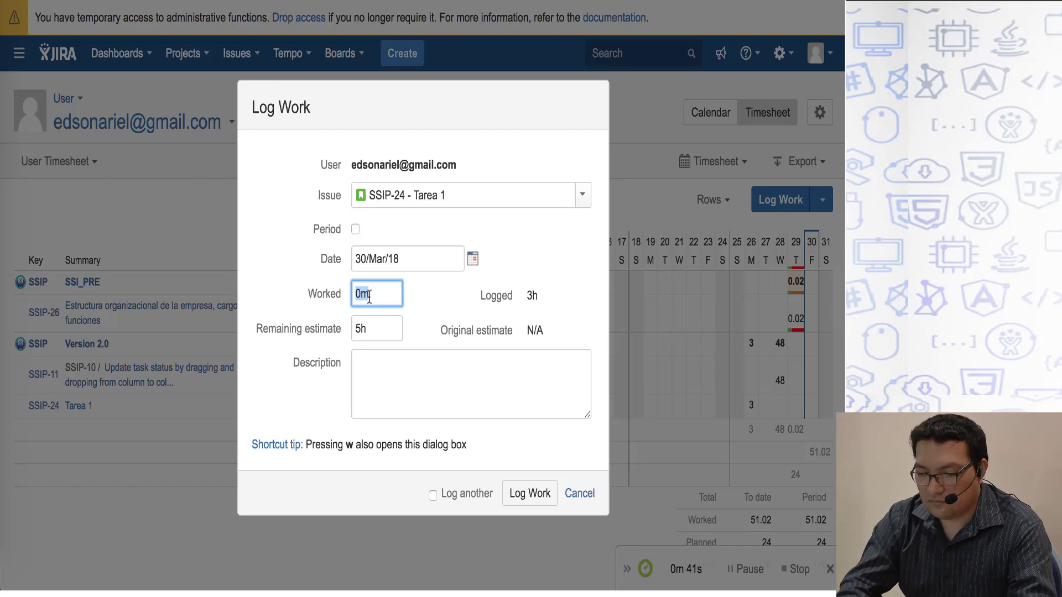
pyautogui.write('15m')
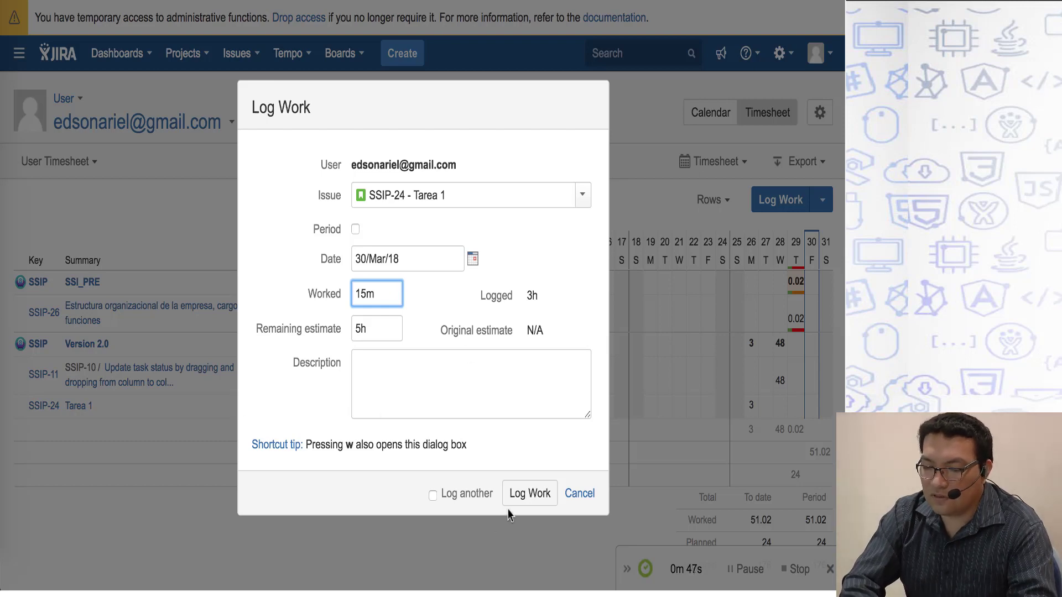
pyautogui.click(533, 493)
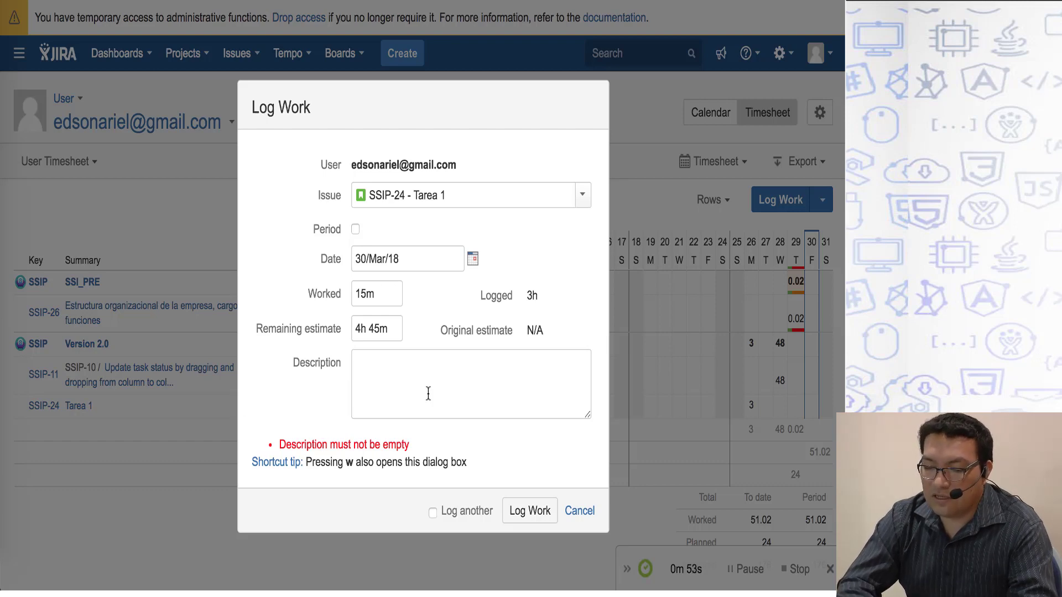
# Add the description "Revision de wireframes" to the worklog and log the work
pyautogui.click(400, 399)
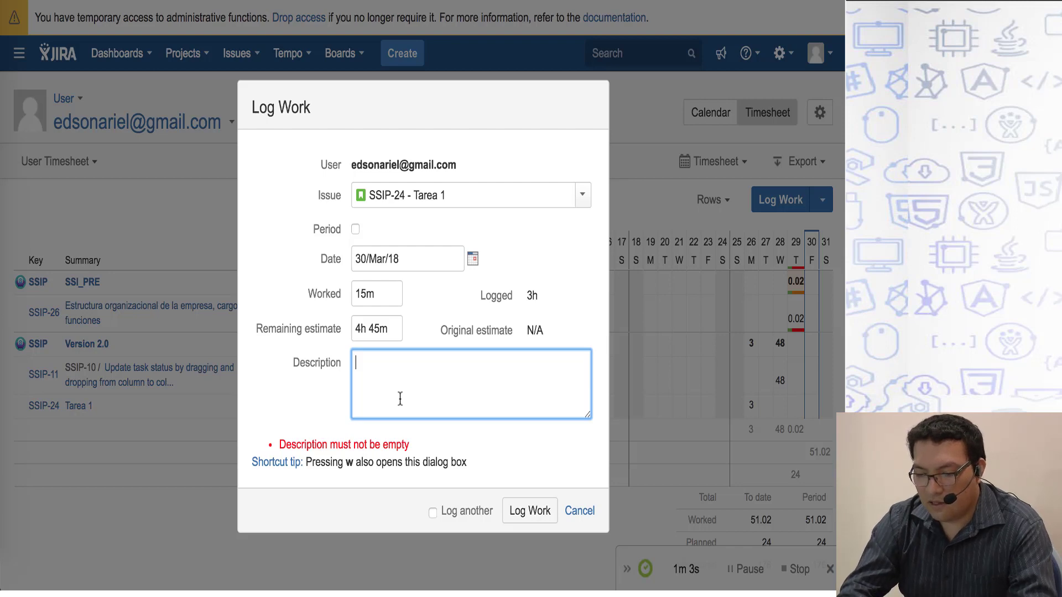
pyautogui.write('Revisi')
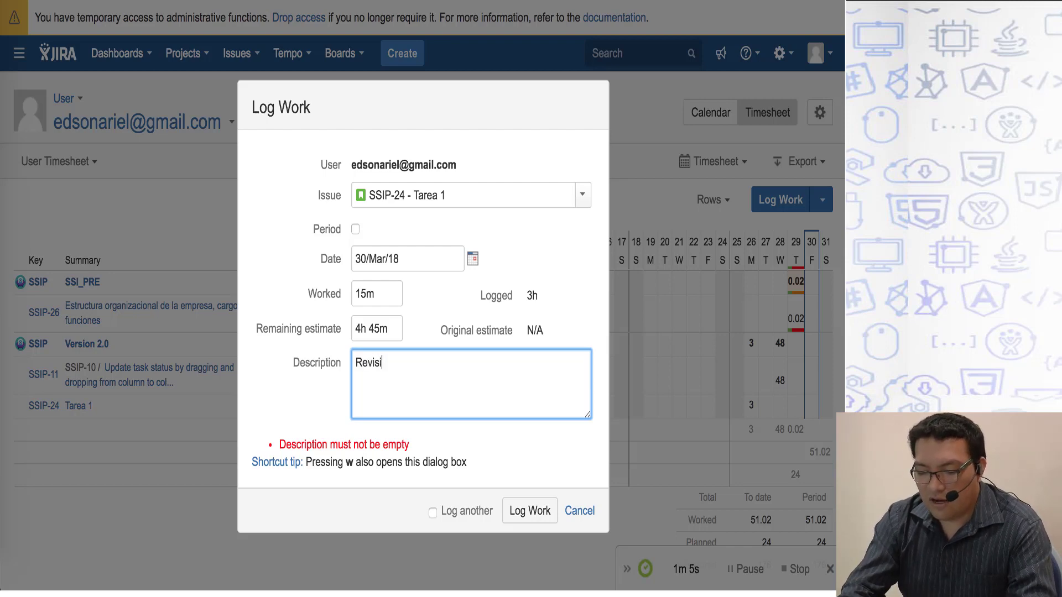
pyautogui.write('on de wirefr')
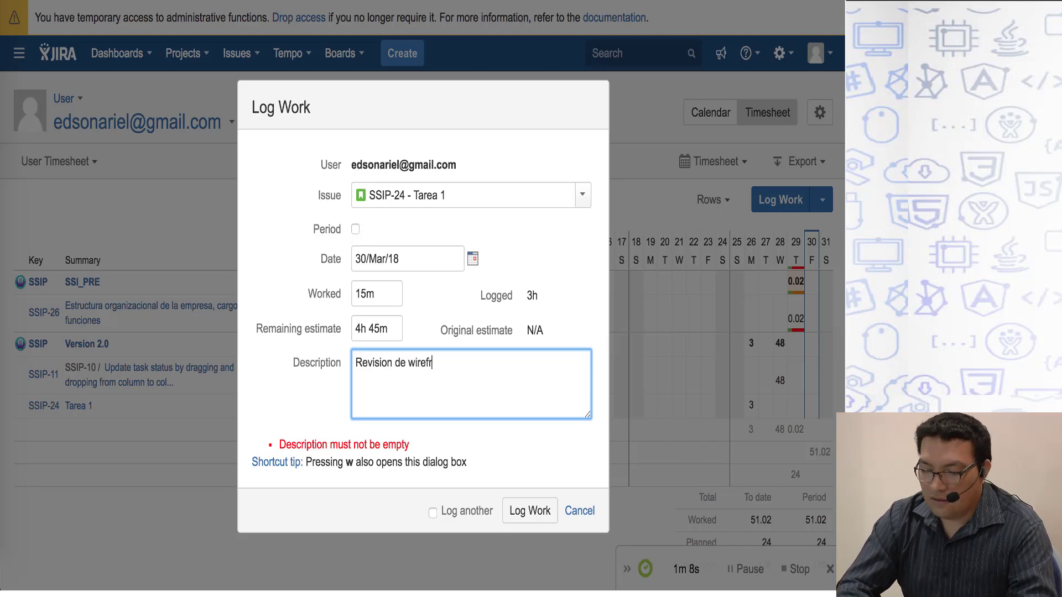
pyautogui.write('ames')
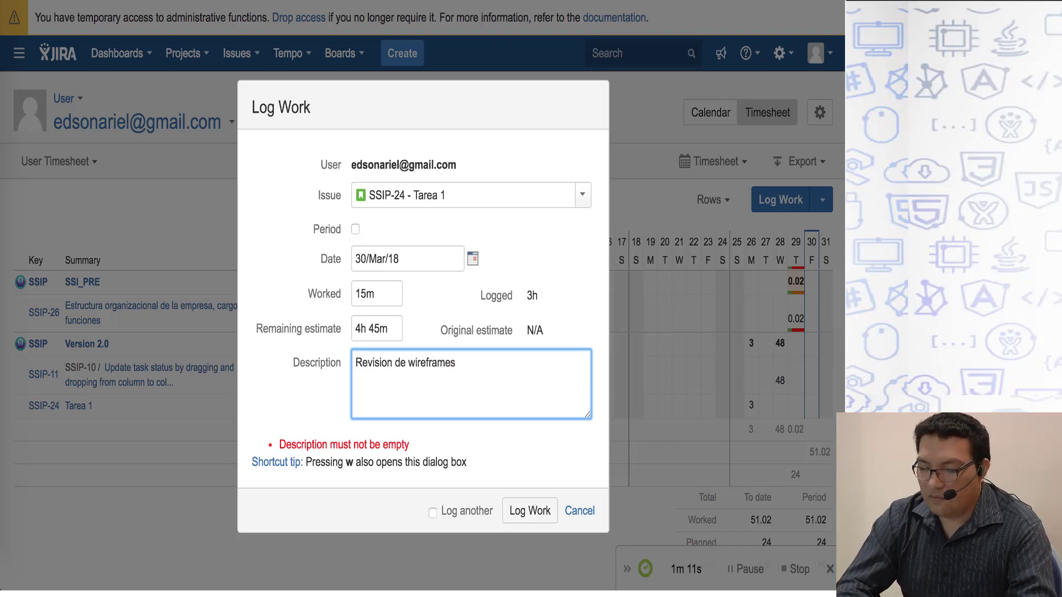
pyautogui.click(527, 509)
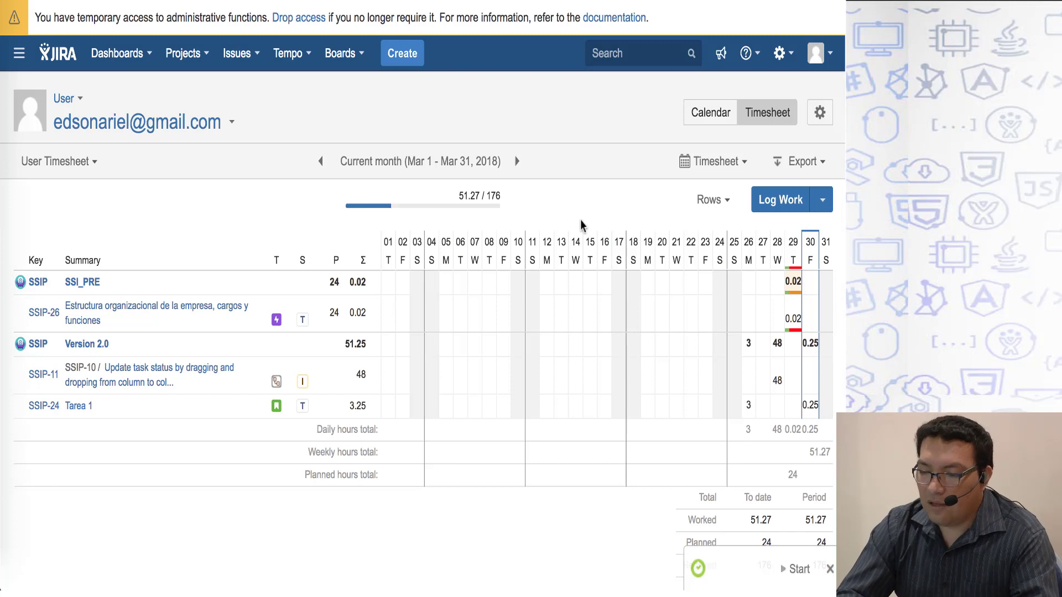
# Reopen the Tempo timesheets
pyautogui.click(305, 61)
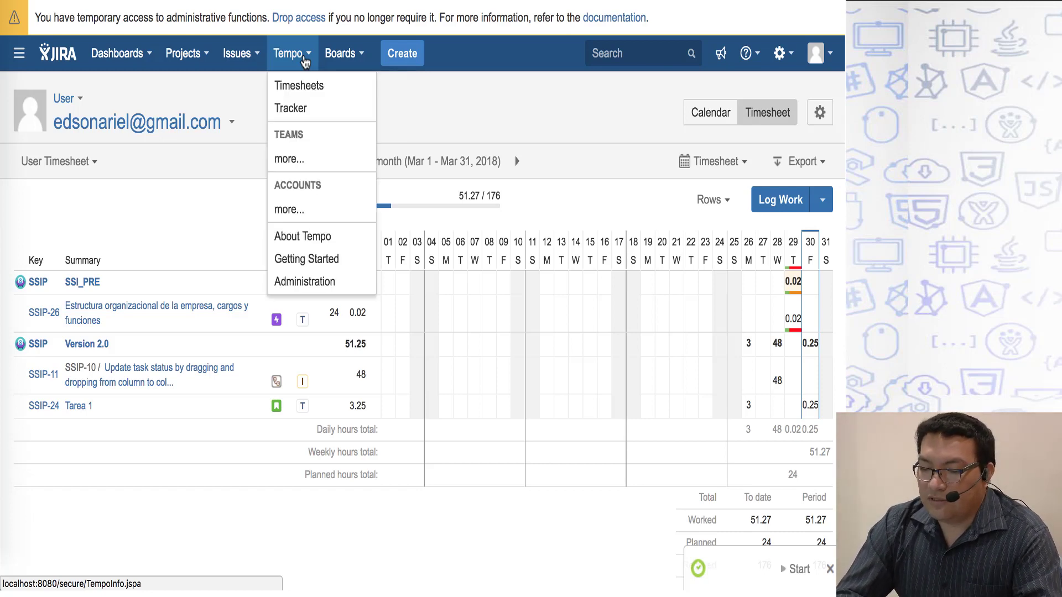
pyautogui.click(321, 89)
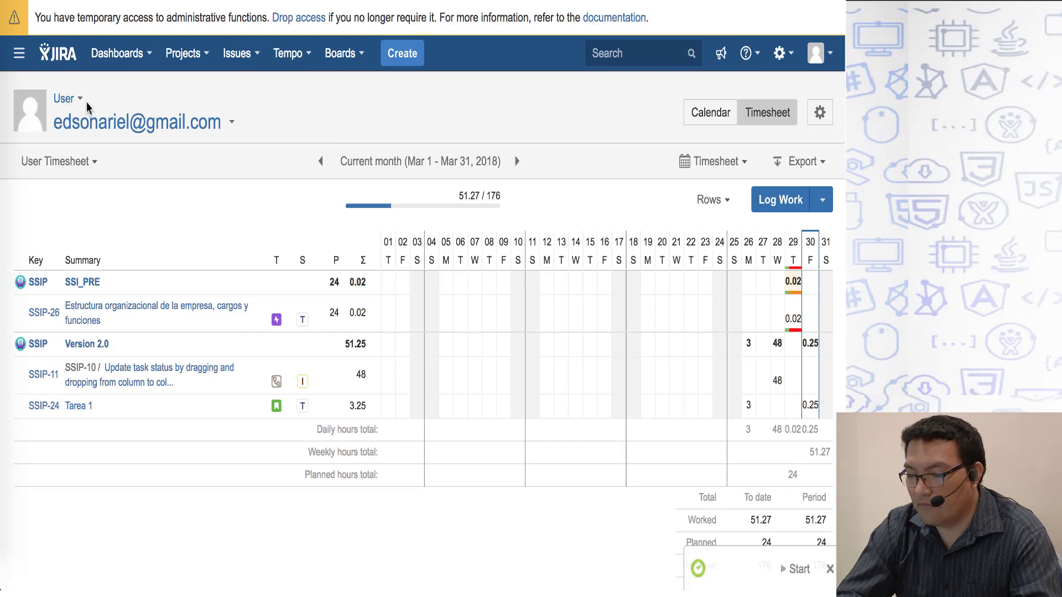
# Open the applications administration and review the versions and licenses
pyautogui.click(780, 53)
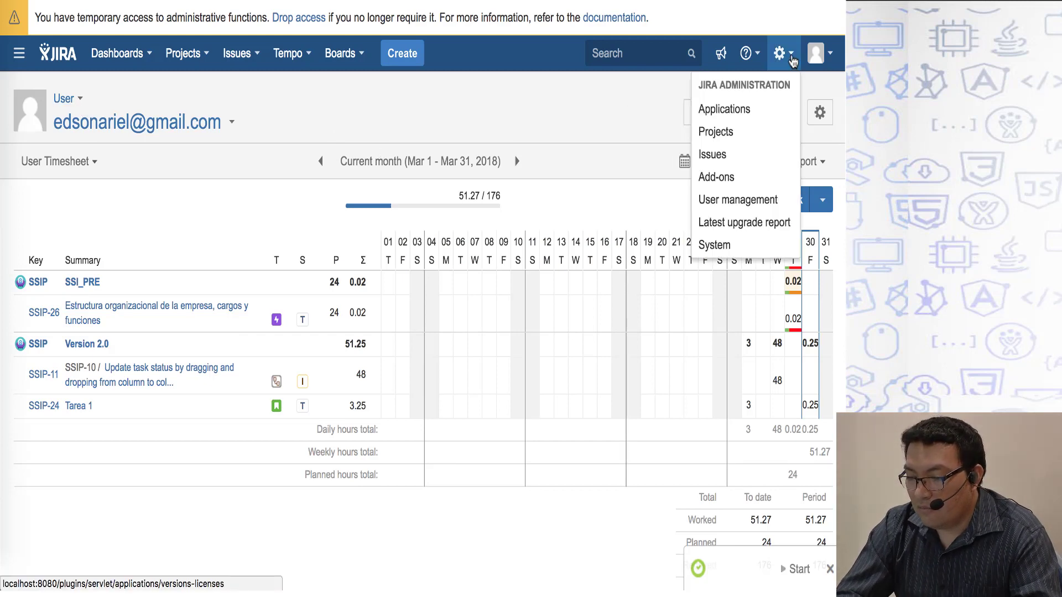
pyautogui.click(747, 119)
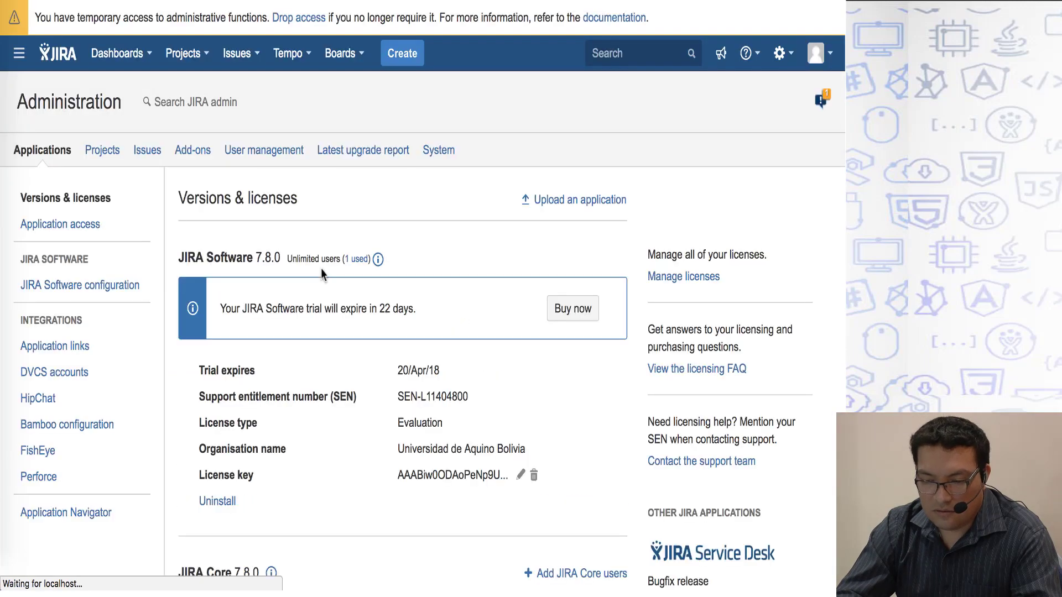
pyautogui.scroll(-3, 125, 426)
pyautogui.scroll(-4, 124, 426)
pyautogui.scroll(7, 124, 423)
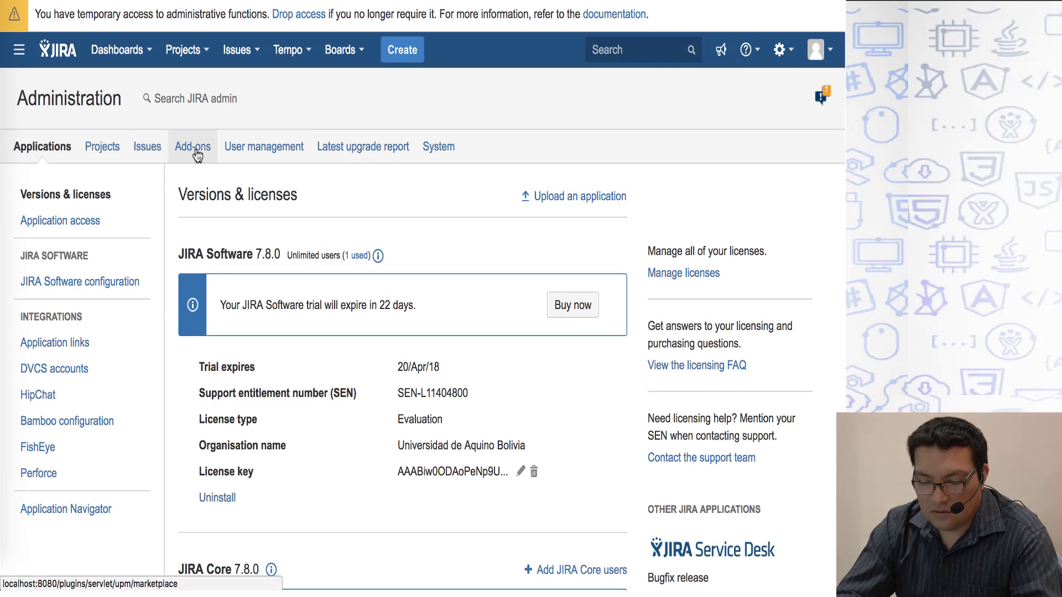
# Open the add-ons administration and review the Tempo, Tempo Accounts and Tempo Teams configuration entries
pyautogui.click(234, 157)
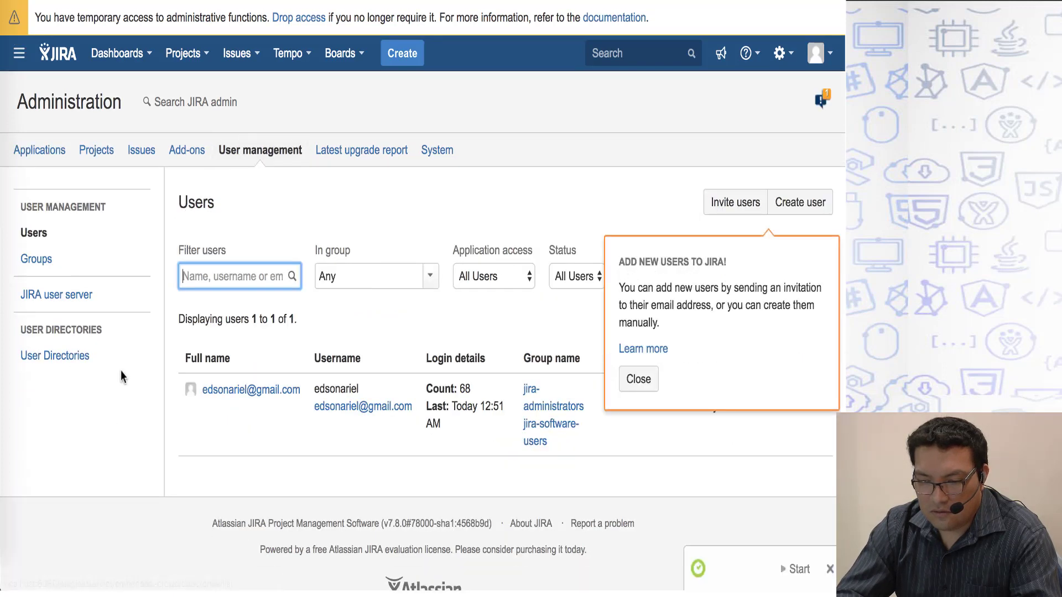
pyautogui.scroll(-1, 121, 376)
pyautogui.click(188, 128)
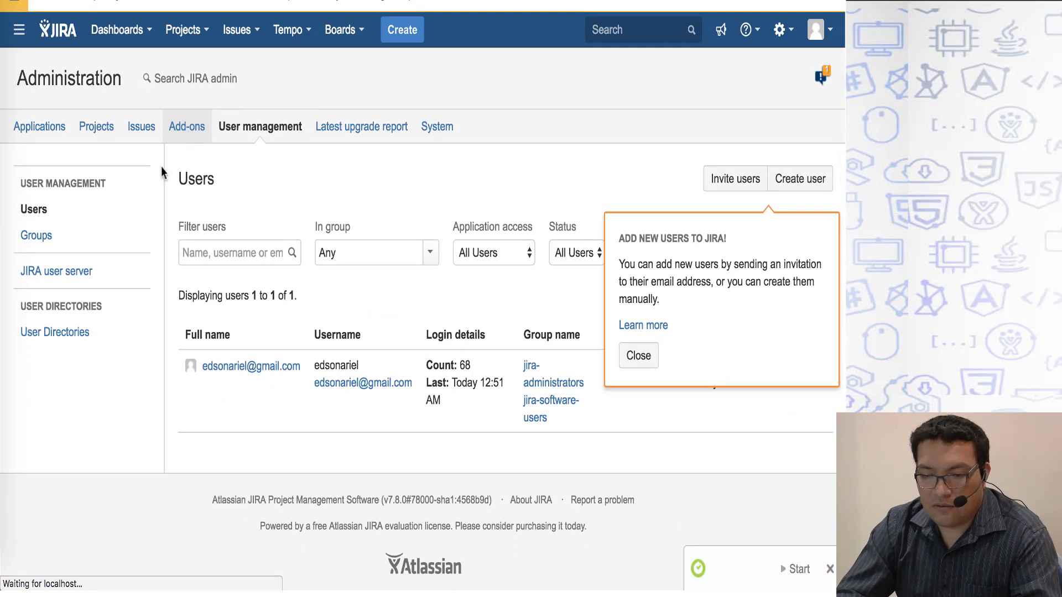
pyautogui.scroll(-1, 142, 326)
pyautogui.scroll(-3, 142, 318)
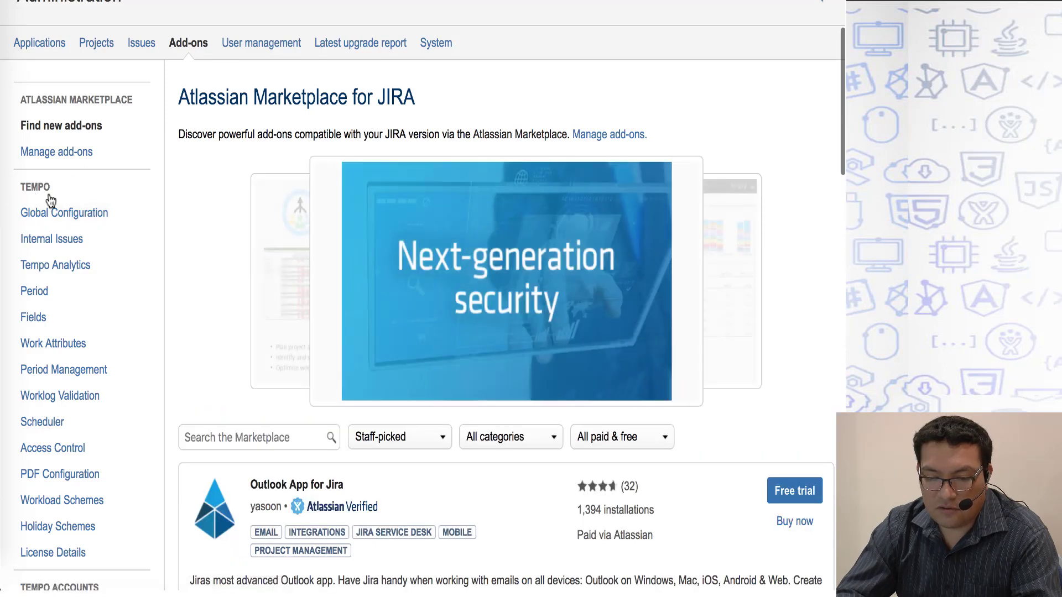
pyautogui.scroll(-3, 131, 280)
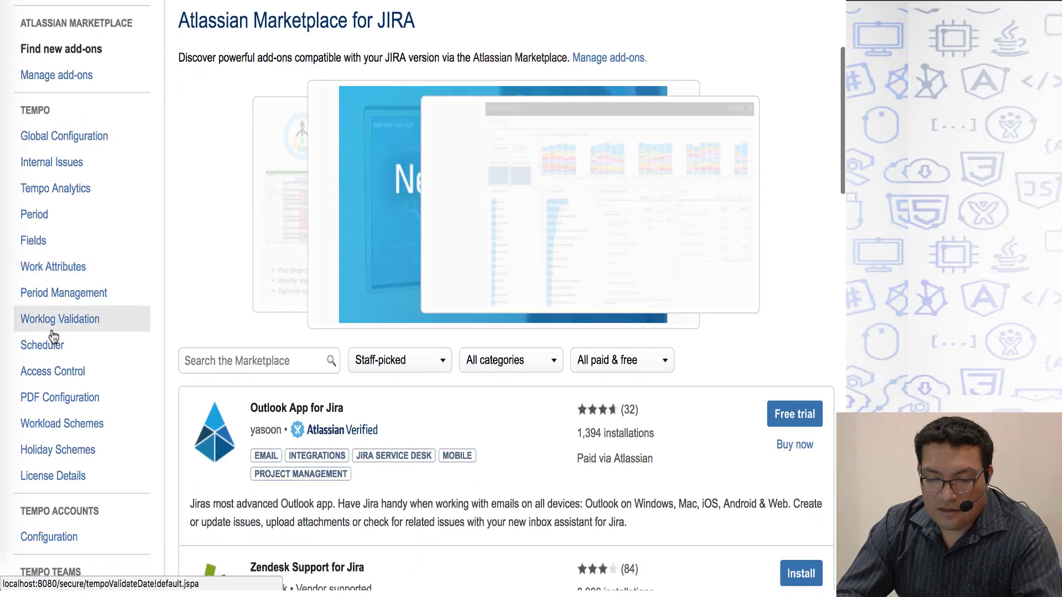
pyautogui.scroll(-3, 53, 335)
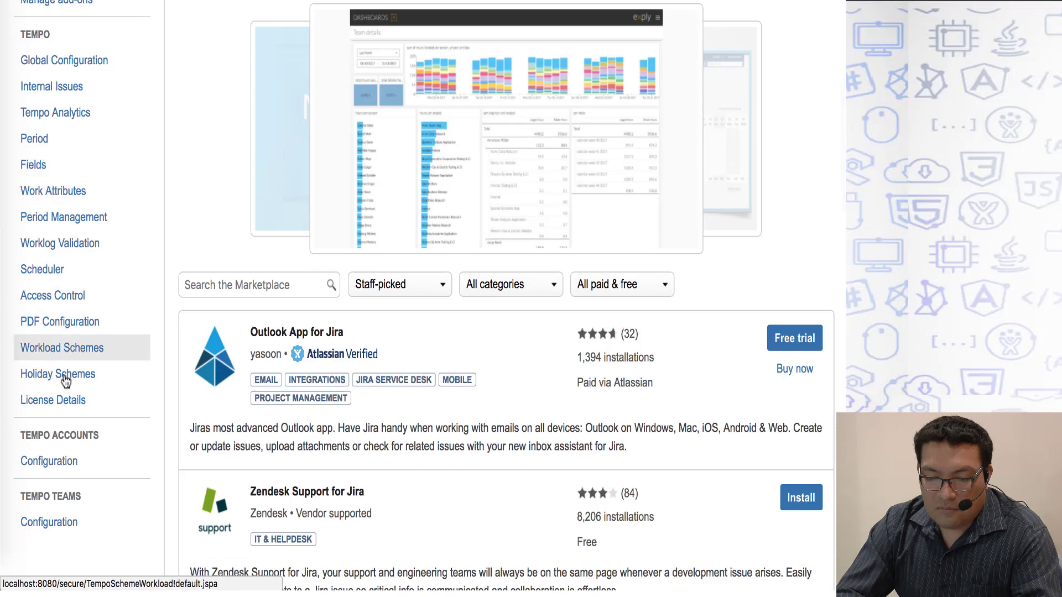
pyautogui.scroll(-1, 87, 346)
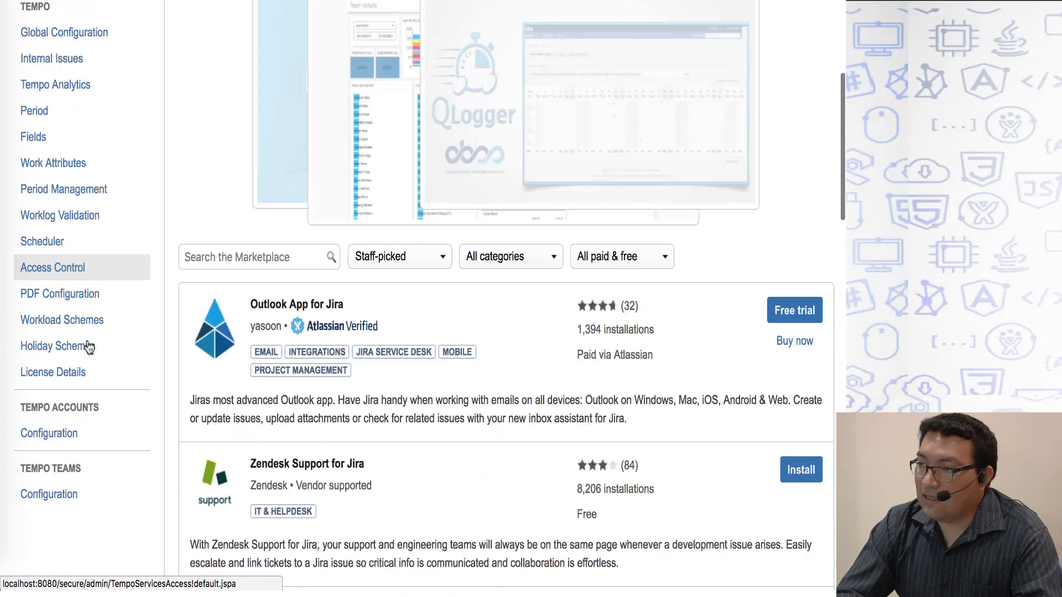
pyautogui.scroll(-3, 83, 354)
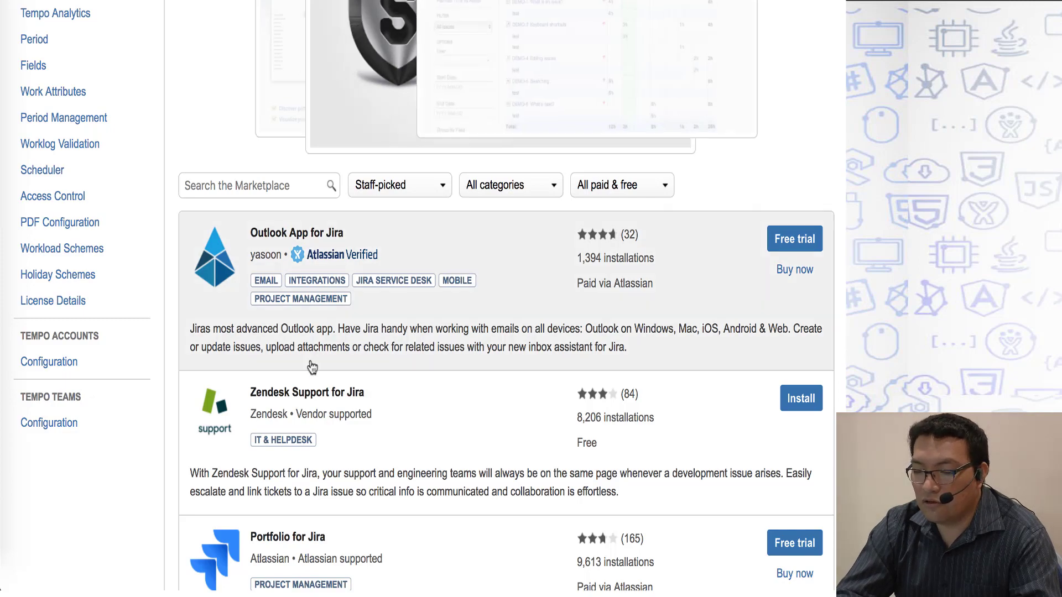
pyautogui.scroll(7, 310, 360)
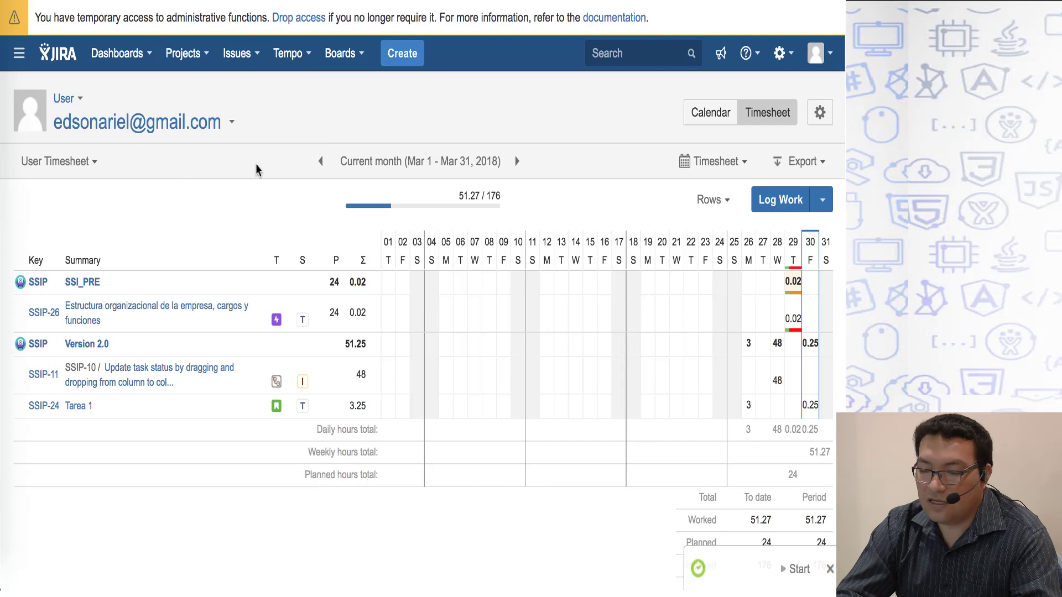
# Look over the timesheet scopes and filters, switch to the Issue timesheet, and step through the months for SSIP-11
pyautogui.click(70, 99)
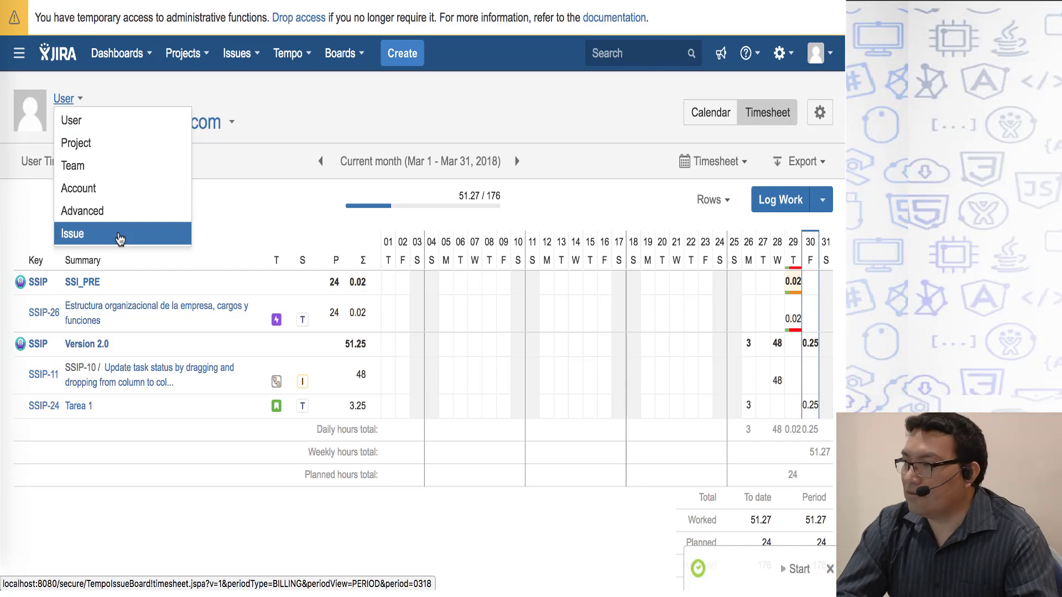
pyautogui.click(284, 123)
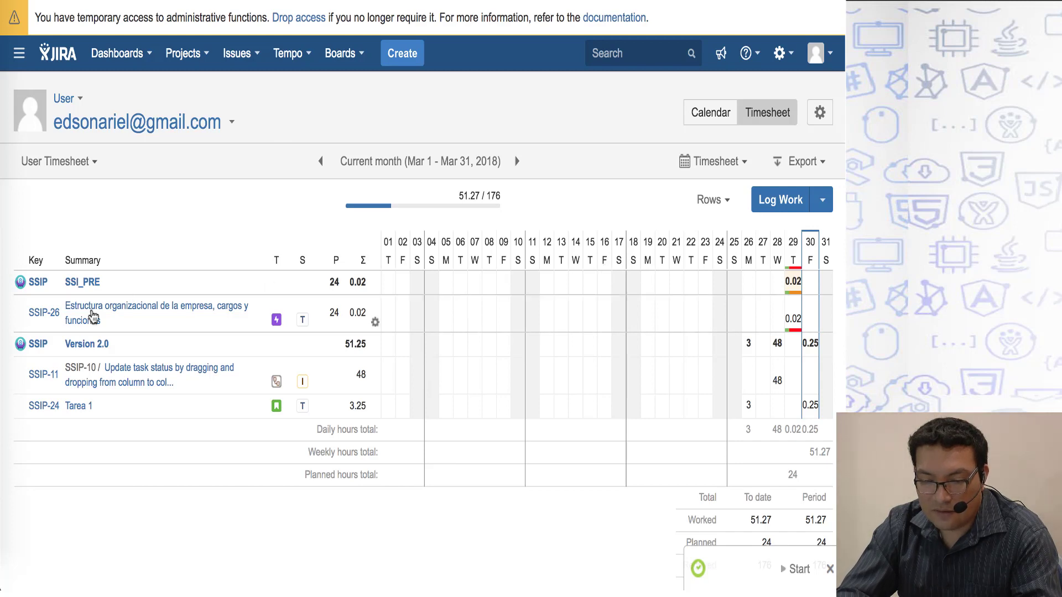
pyautogui.click(94, 165)
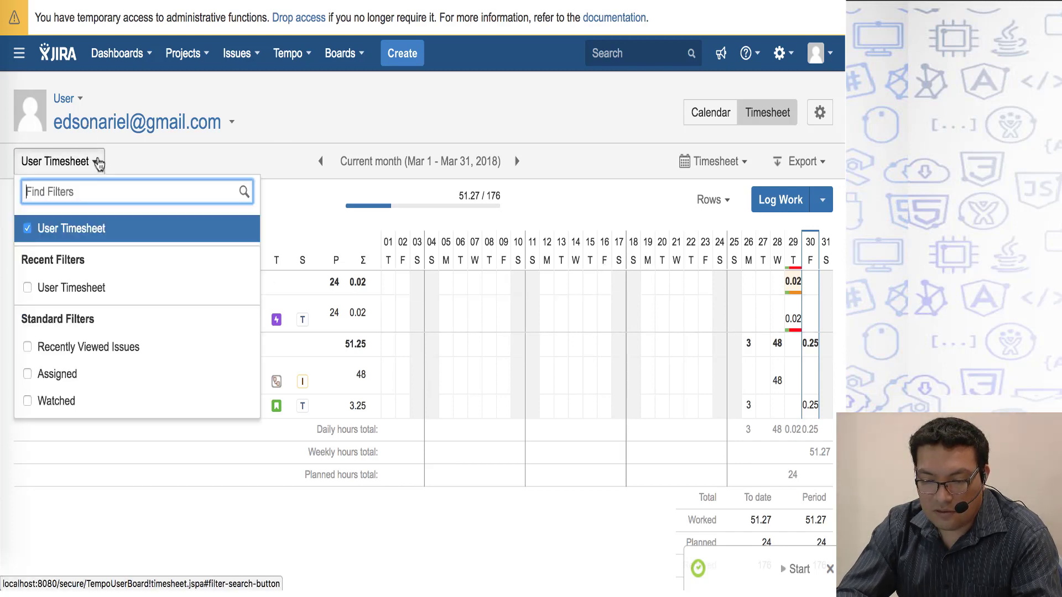
pyautogui.click(78, 101)
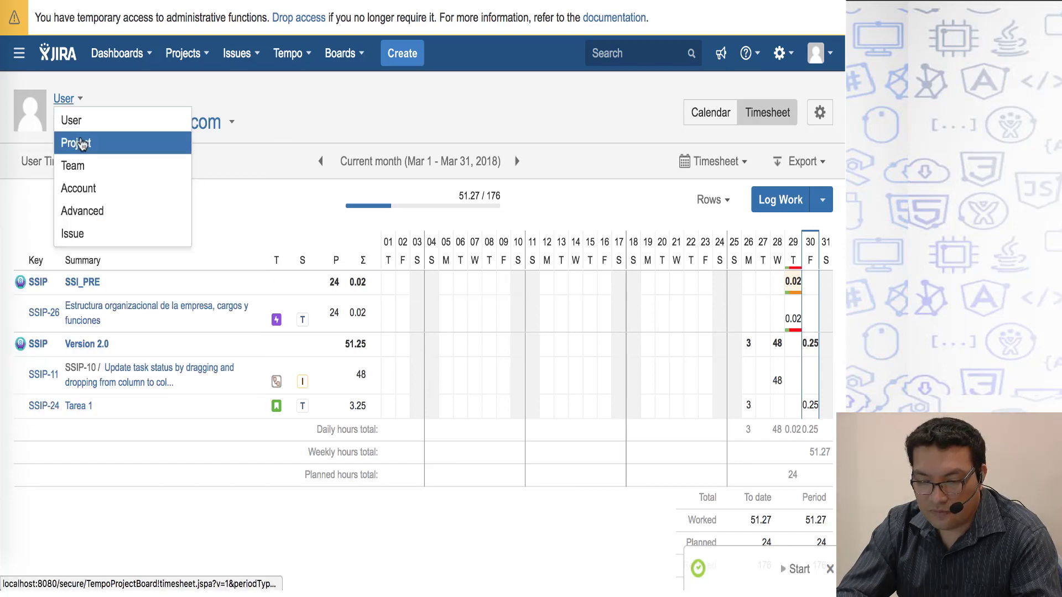
pyautogui.click(78, 235)
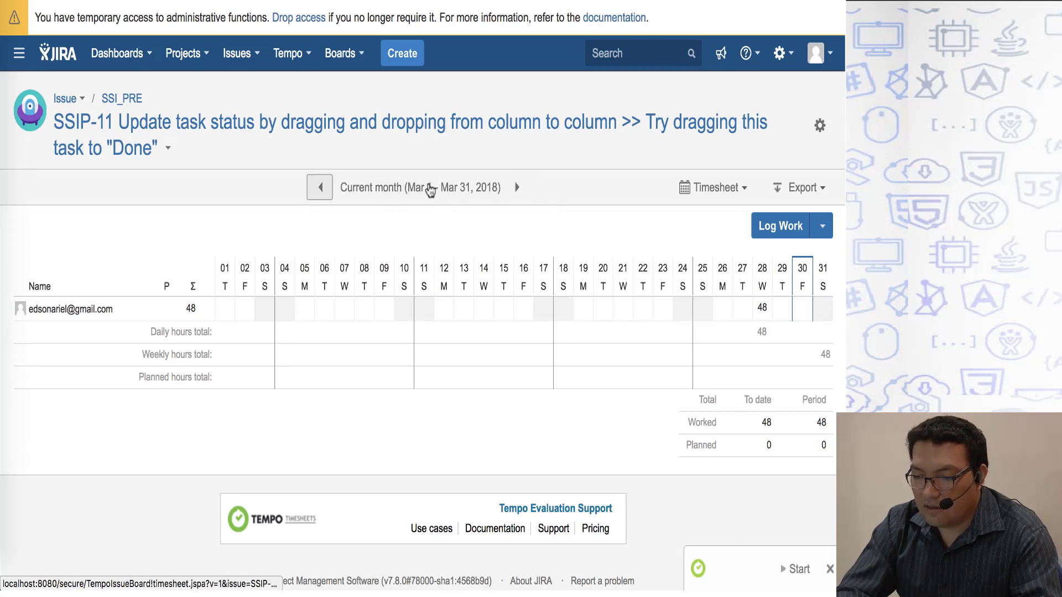
pyautogui.click(519, 189)
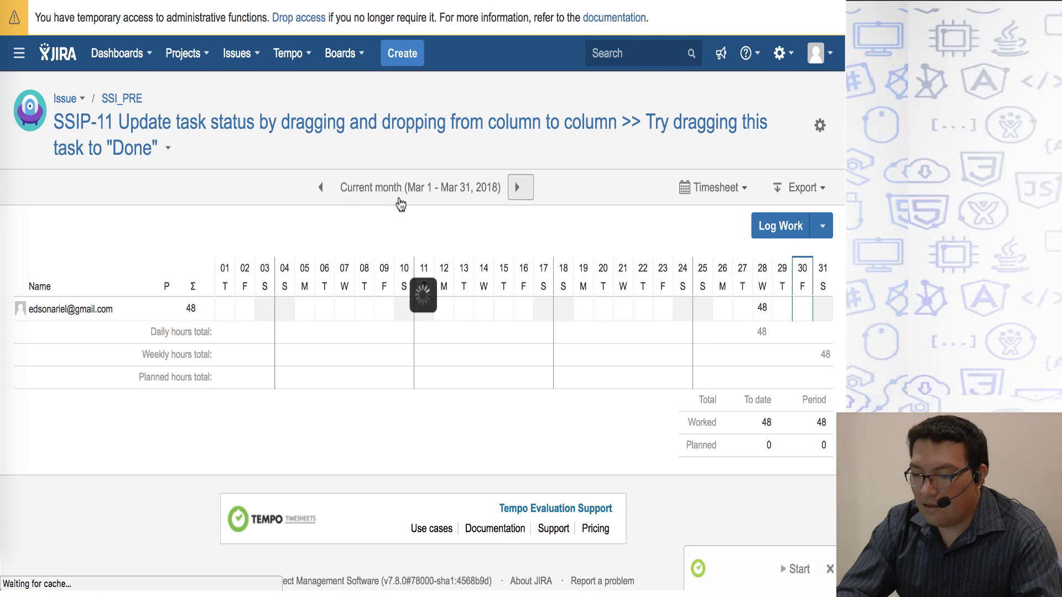
pyautogui.click(322, 190)
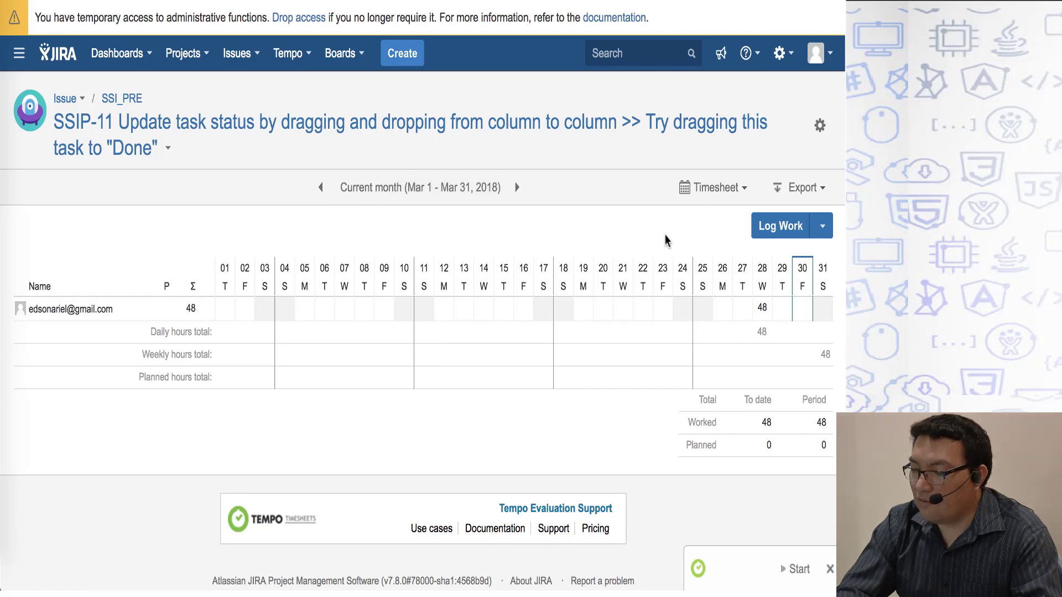
# Export the SSIP-11 timesheet to Excel and open the downloaded workbook in full screen
pyautogui.click(817, 191)
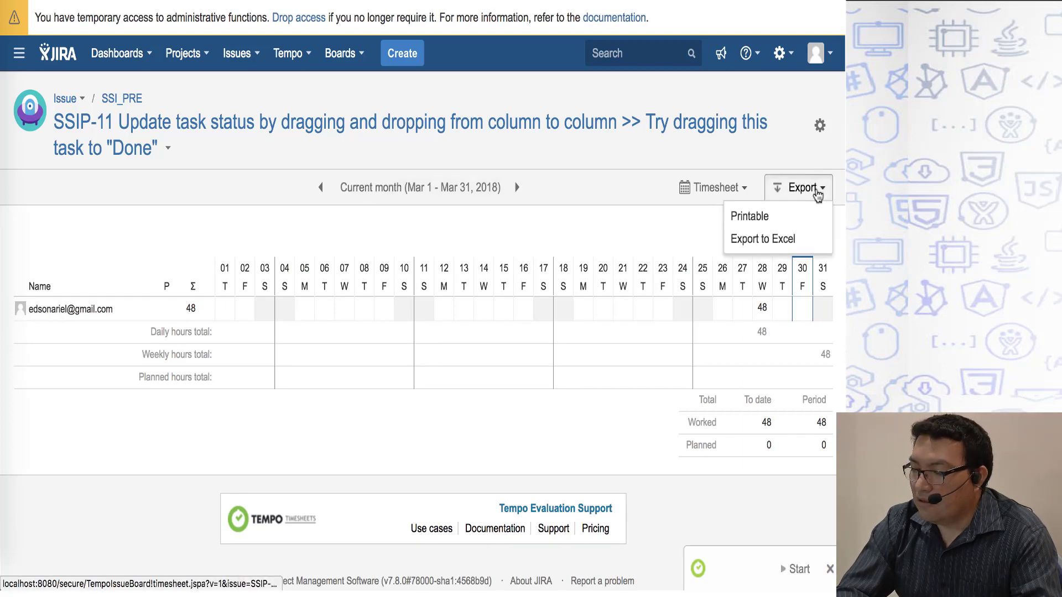
pyautogui.click(778, 241)
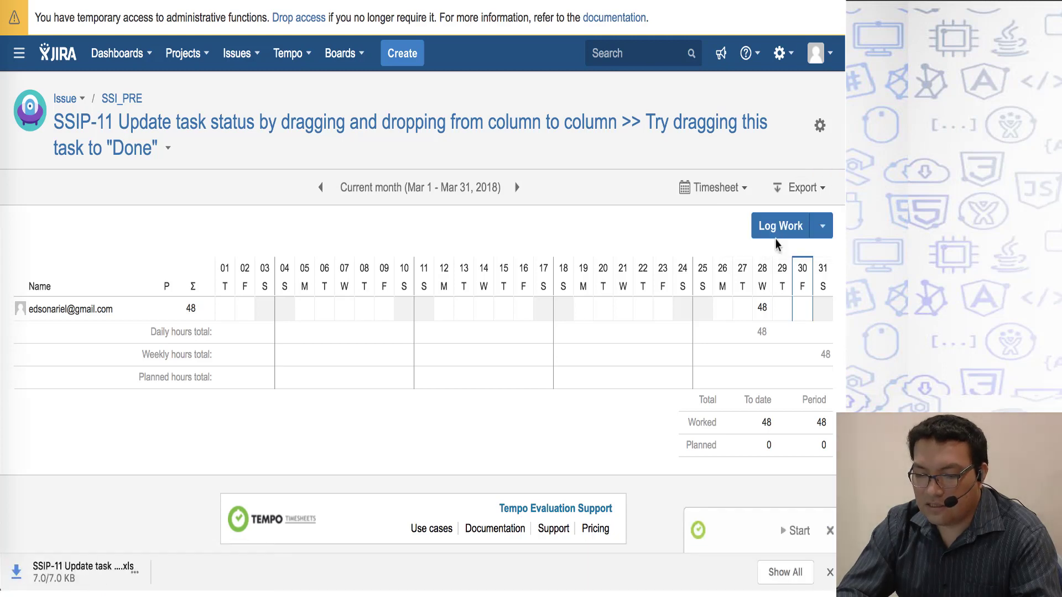
pyautogui.click(97, 570)
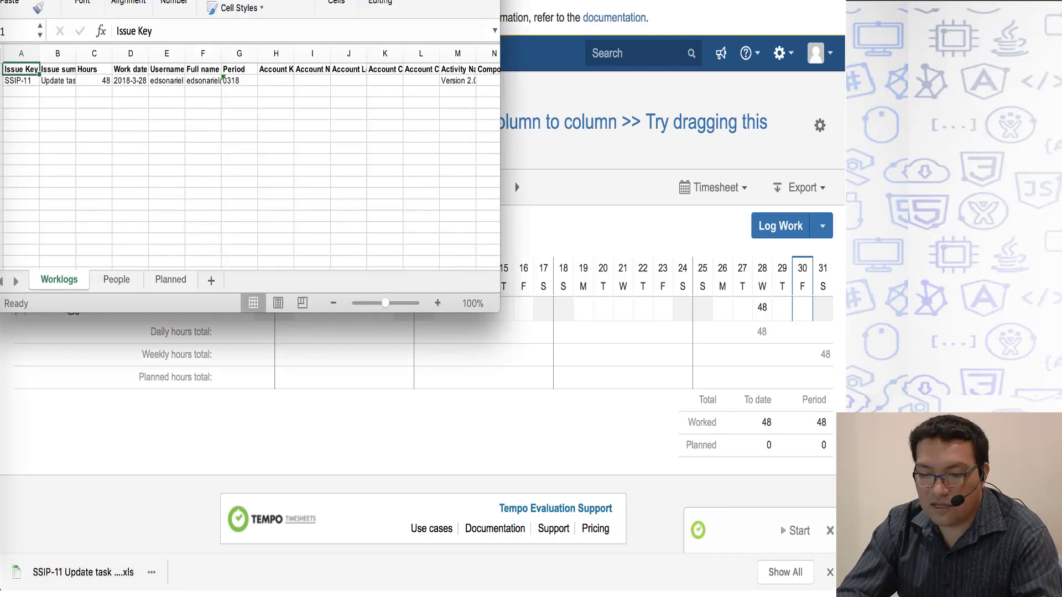
pyautogui.press('ctrl+super+f')
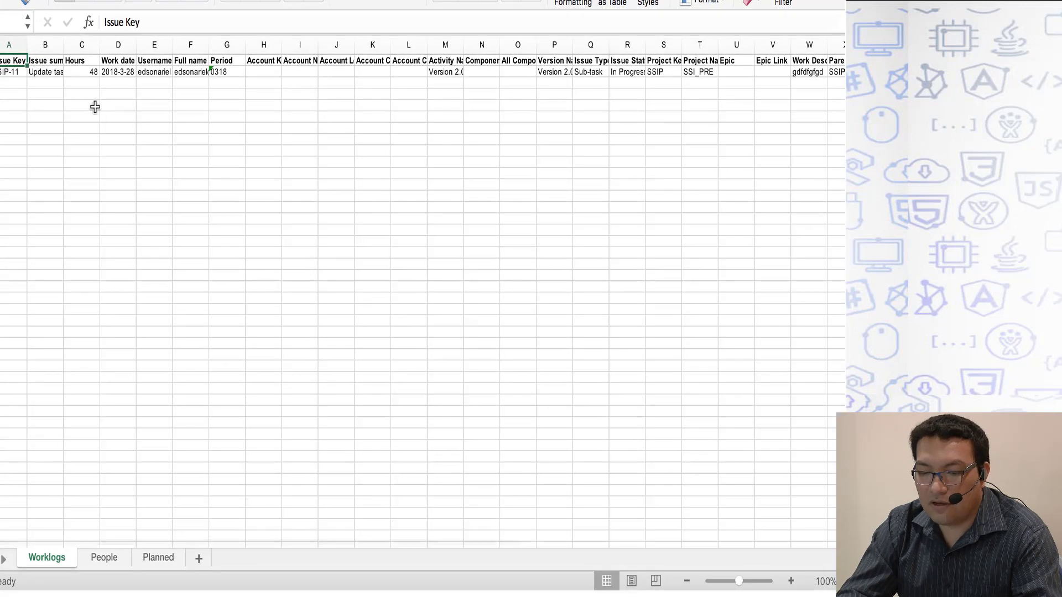
# Enlarge the Worklogs sheet and examine the exported SSIP-11 row across its issue, hours, date, account, version and project columns
pyautogui.click(43, 76)
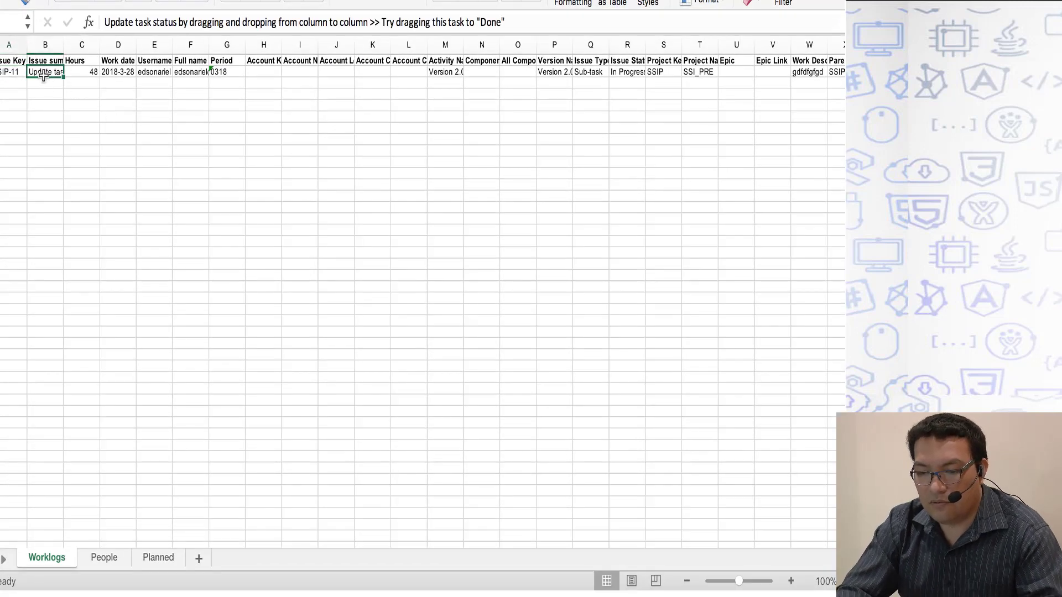
pyautogui.press('Right')
pyautogui.scroll(2, 44, 76)
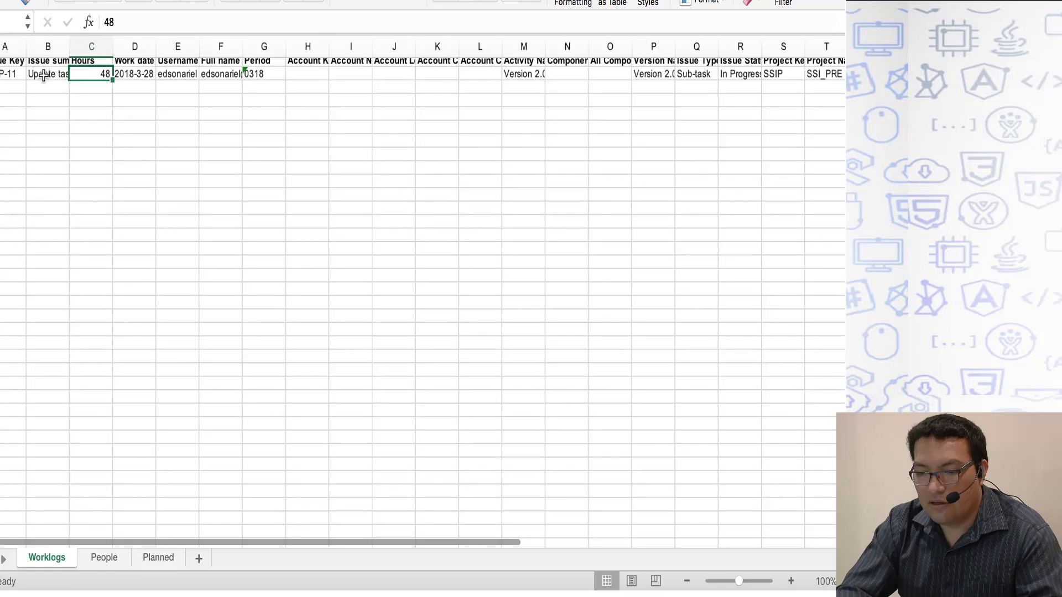
pyautogui.scroll(5, 208, 171)
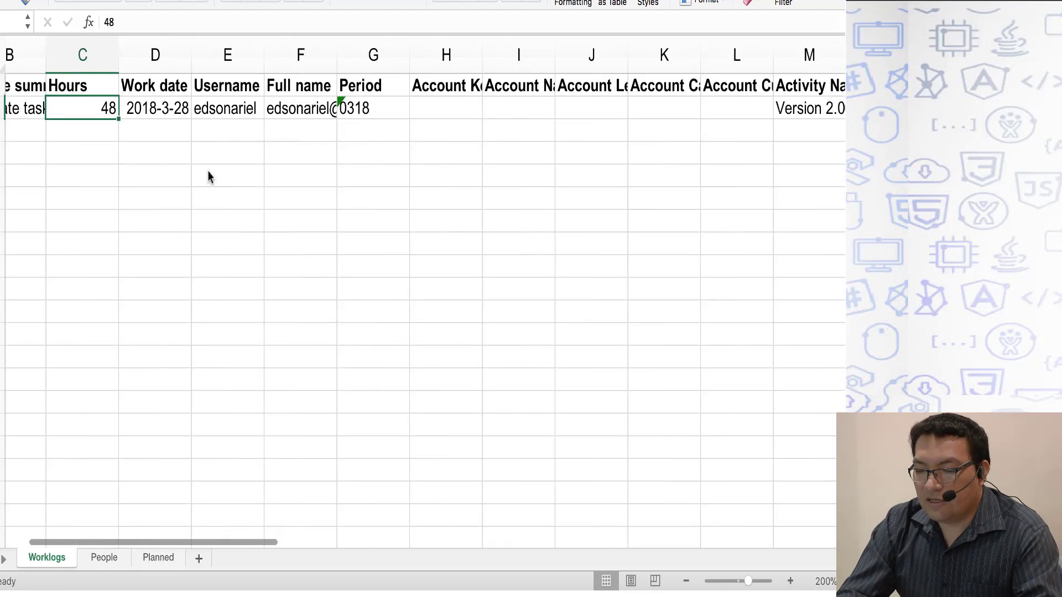
pyautogui.hscroll(-1, 208, 171)
pyautogui.click(235, 105)
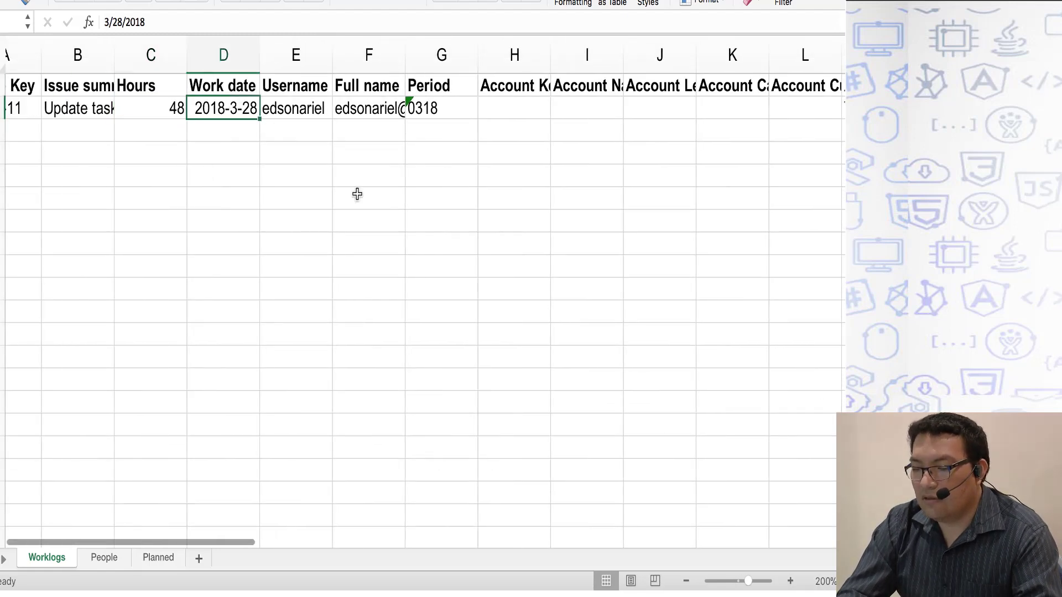
pyautogui.press('Right')
pyautogui.press('Right')
pyautogui.press('Right')
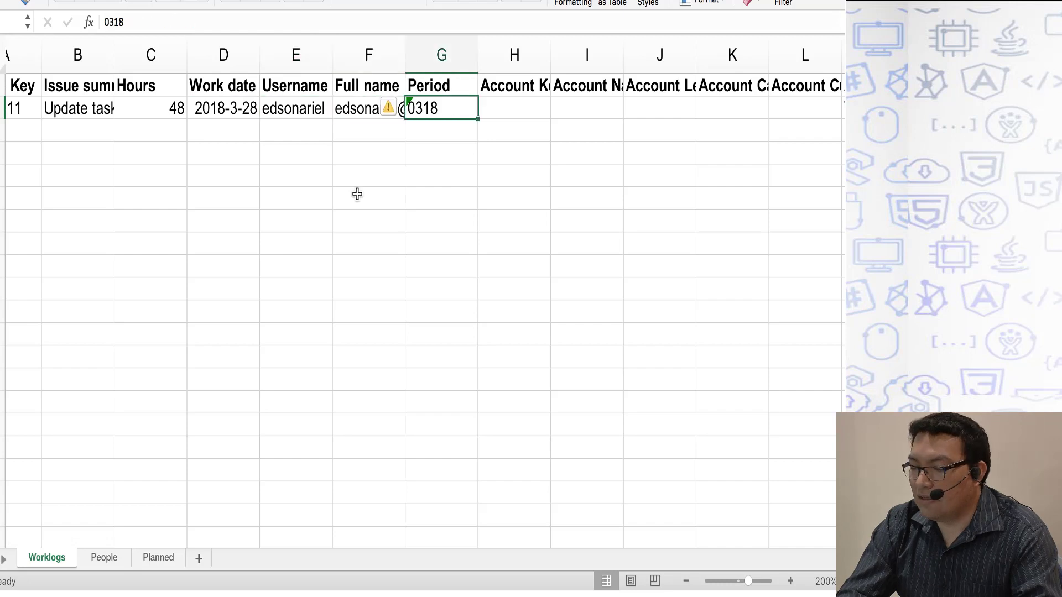
pyautogui.press('Right')
pyautogui.press('Left')
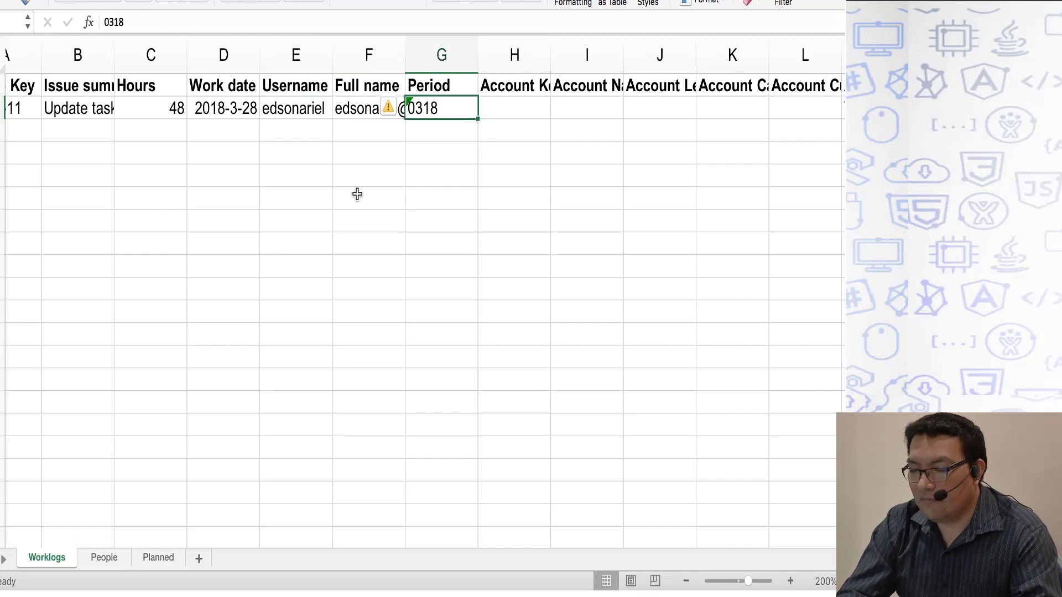
pyautogui.press('Right')
pyautogui.press('Right')
pyautogui.press('Right')
pyautogui.press('Right')
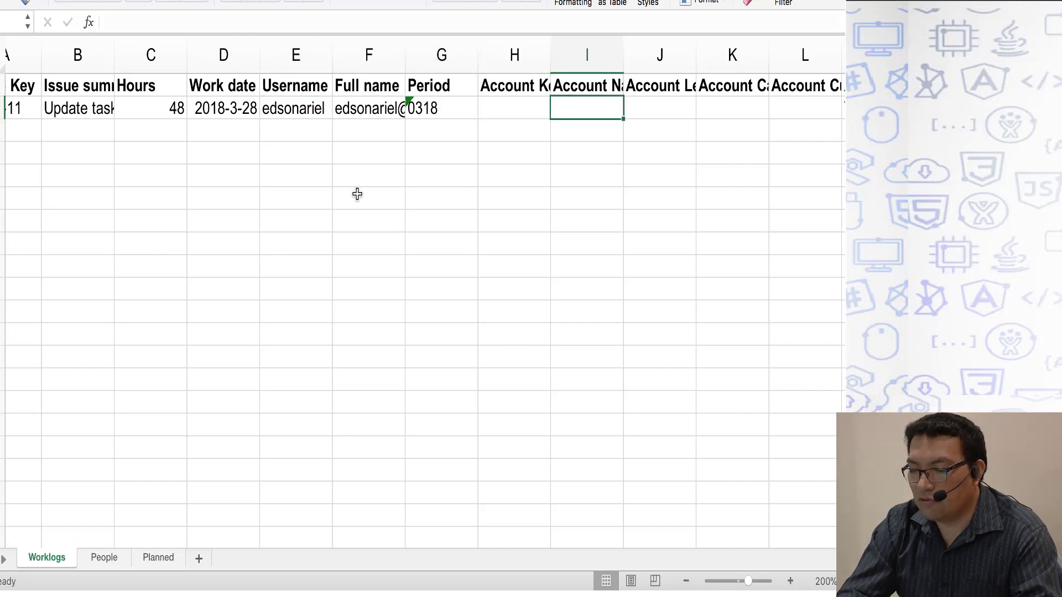
pyautogui.press('Right')
pyautogui.press('Right')
pyautogui.press('Right')
pyautogui.press('Right')
pyautogui.press('Right')
pyautogui.press('Right')
pyautogui.press('Right')
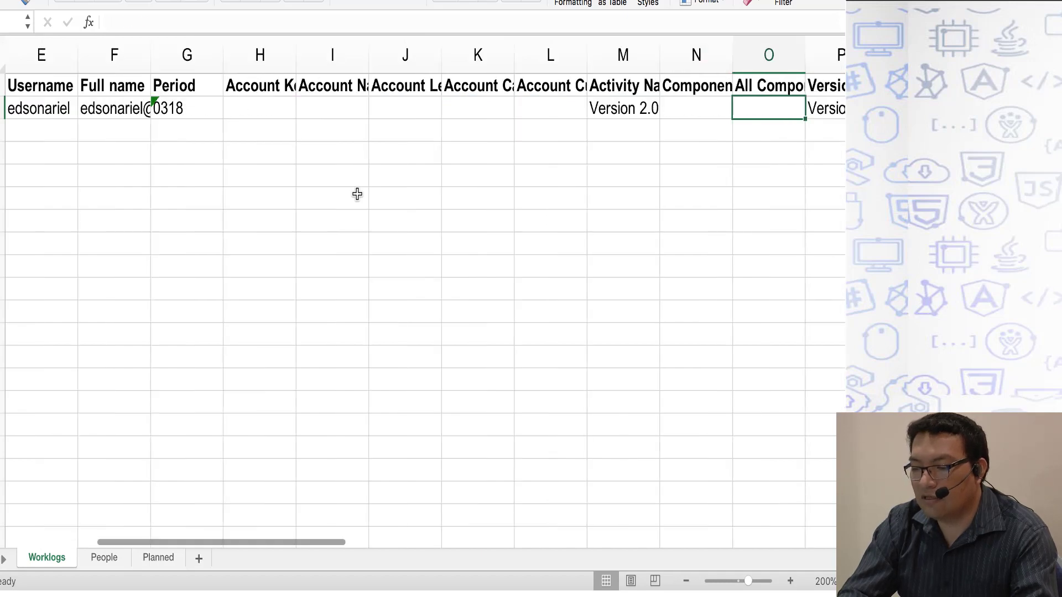
pyautogui.press('Right')
pyautogui.press('Right')
pyautogui.press('Right')
pyautogui.press('Right')
pyautogui.press('Right')
pyautogui.press('Right')
pyautogui.press('Right')
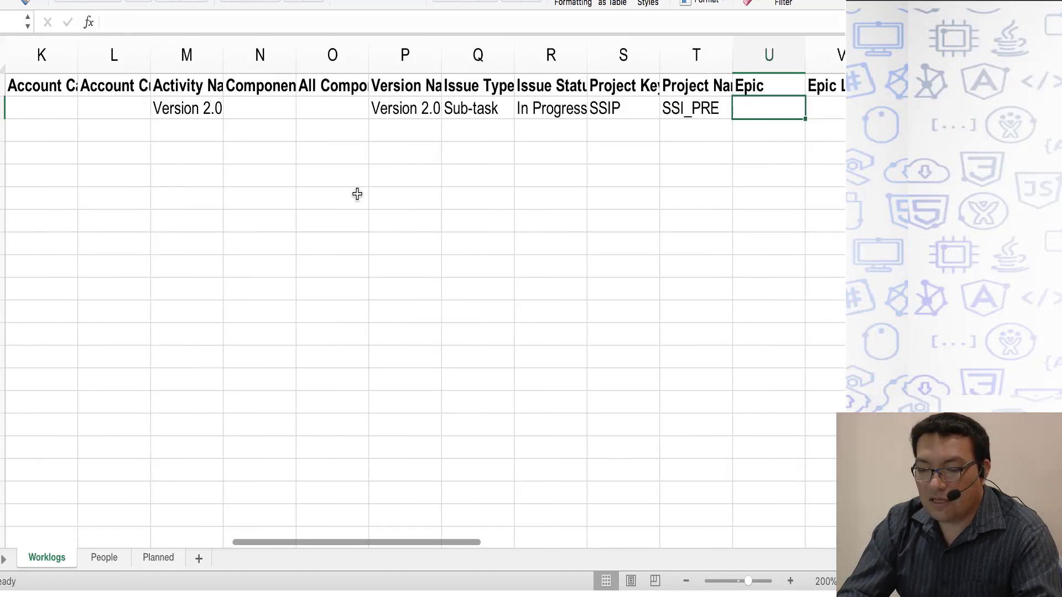
pyautogui.press('Left')
pyautogui.press('Left')
pyautogui.press('Left')
pyautogui.press('Left')
pyautogui.press('Left')
pyautogui.press('Left')
pyautogui.press('Left')
pyautogui.press('Left')
pyautogui.press('Left')
pyautogui.press('Left')
pyautogui.press('Left')
pyautogui.press('Left')
pyautogui.press('Left')
pyautogui.press('Left')
pyautogui.press('Left')
pyautogui.press('Left')
pyautogui.press('Left')
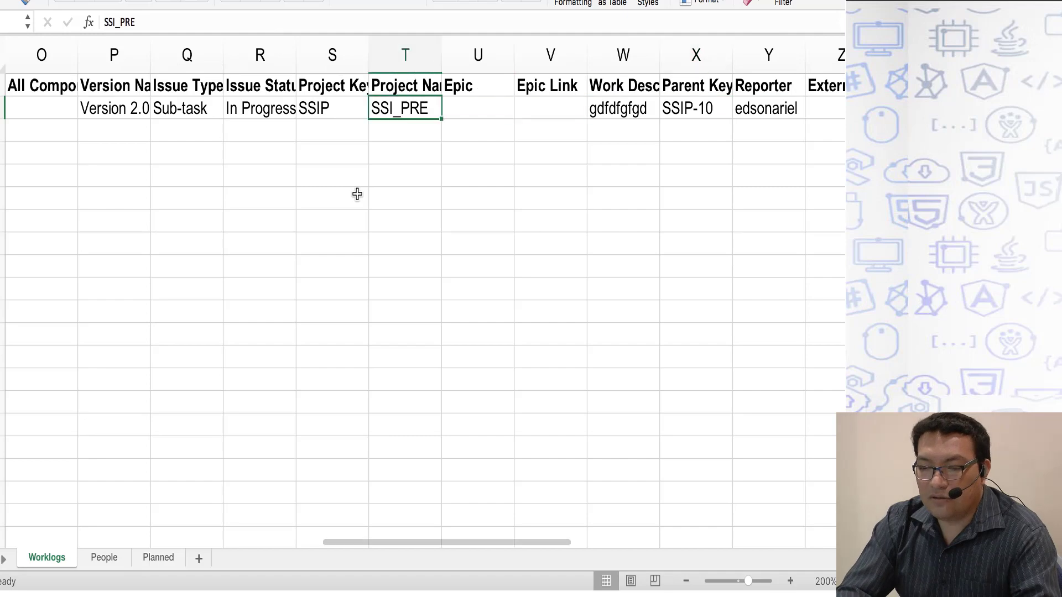
pyautogui.press('Left')
pyautogui.press('Left')
pyautogui.press('Left')
pyautogui.press('Left')
pyautogui.press('Left')
pyautogui.press('Left')
pyautogui.press('Left')
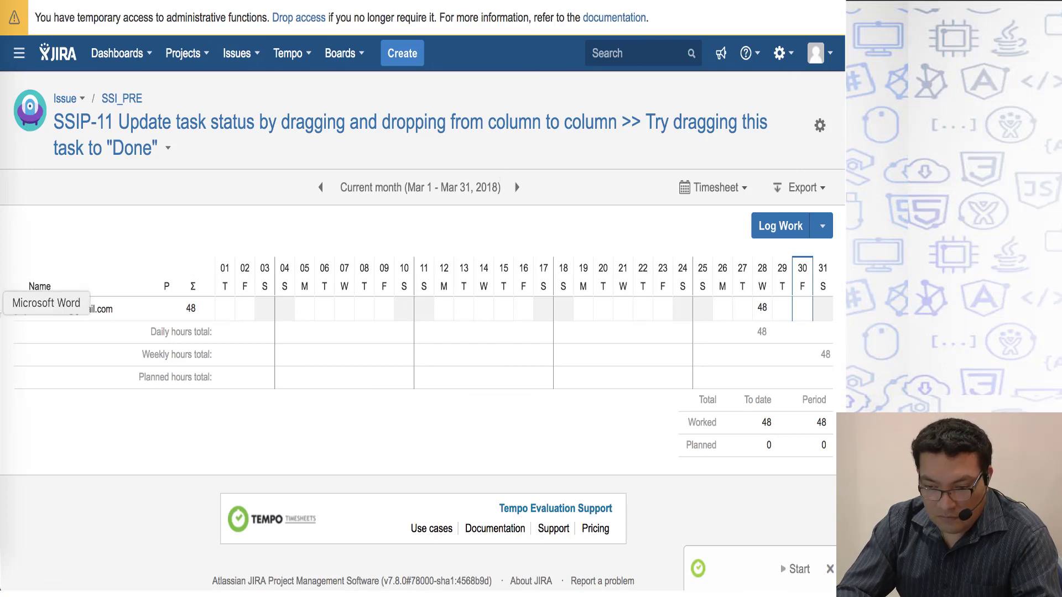
pyautogui.rightClick(5, 234)
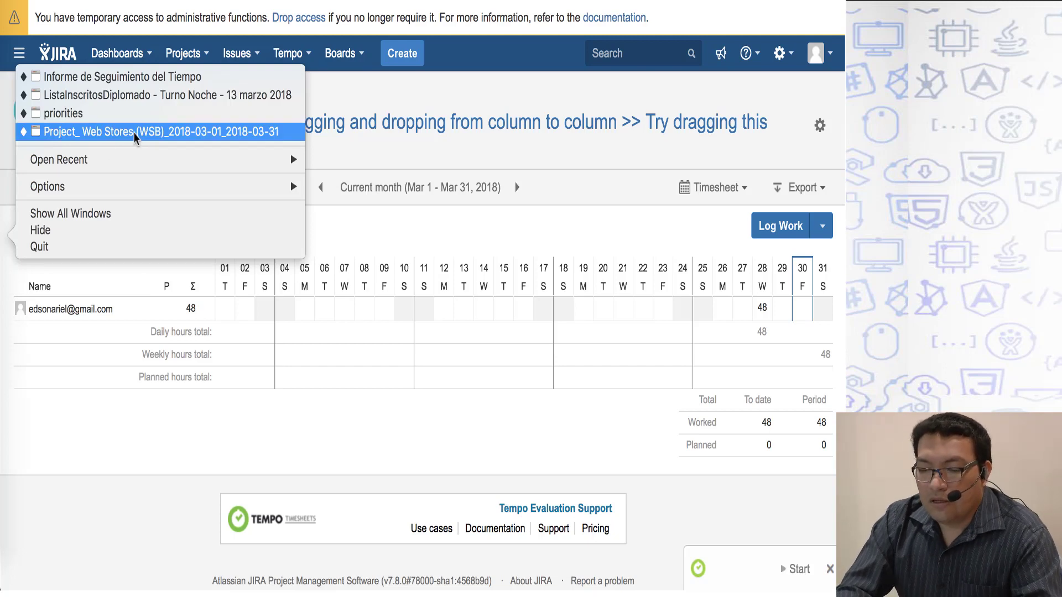
pyautogui.click(559, 161)
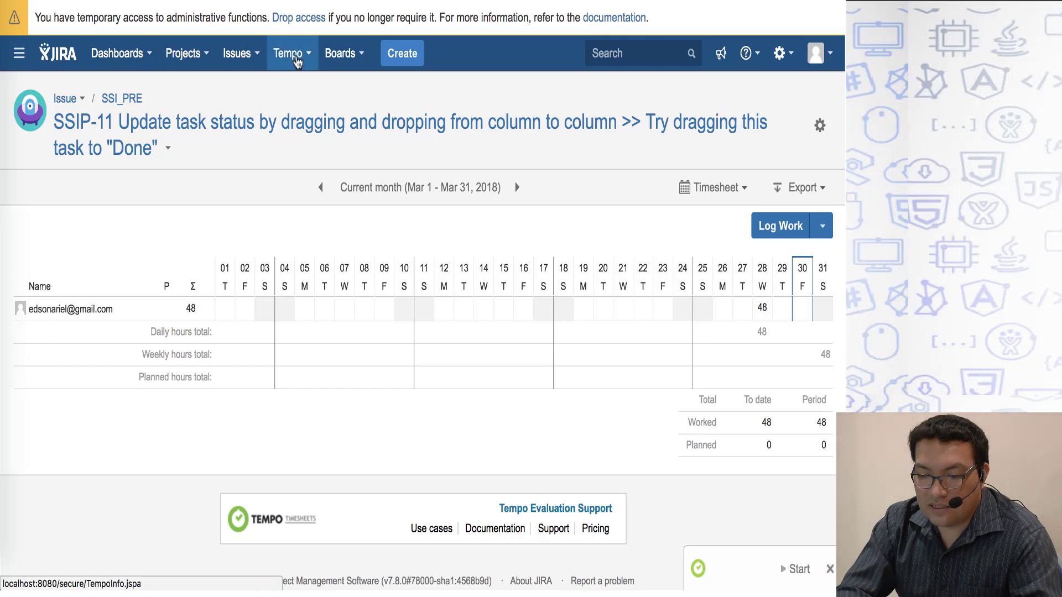
# Open the reports of the SSI_PRE project and review the Forecast & management reports
pyautogui.click(186, 56)
pyautogui.click(207, 107)
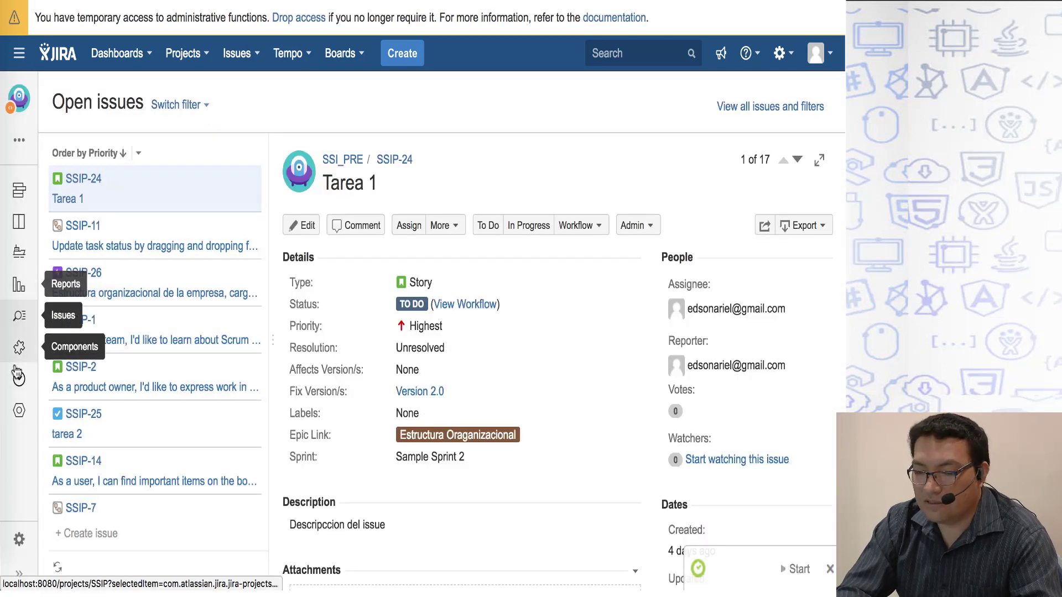
pyautogui.click(18, 286)
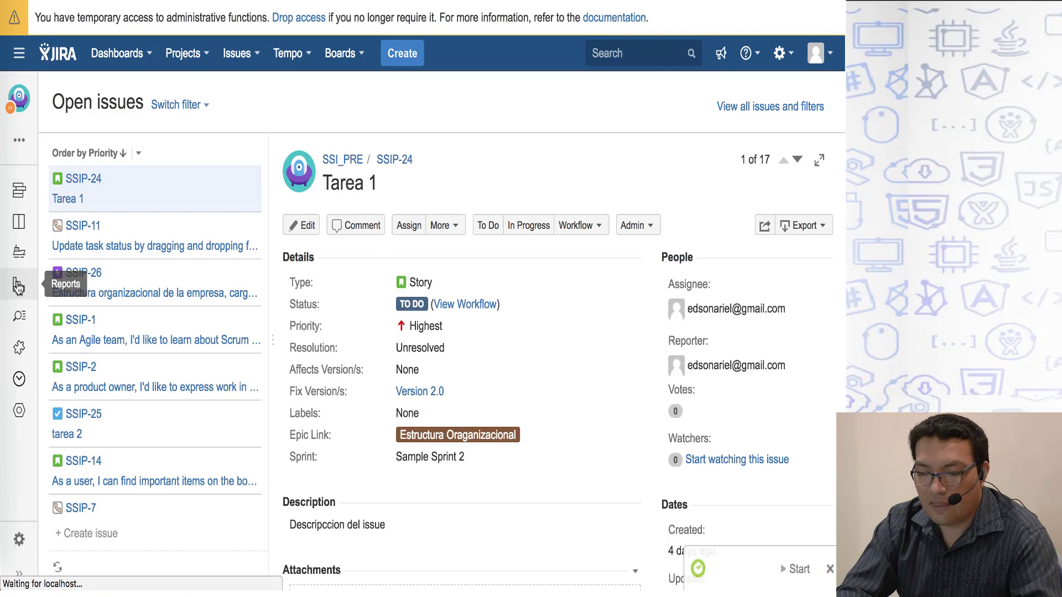
pyautogui.scroll(-15, 255, 406)
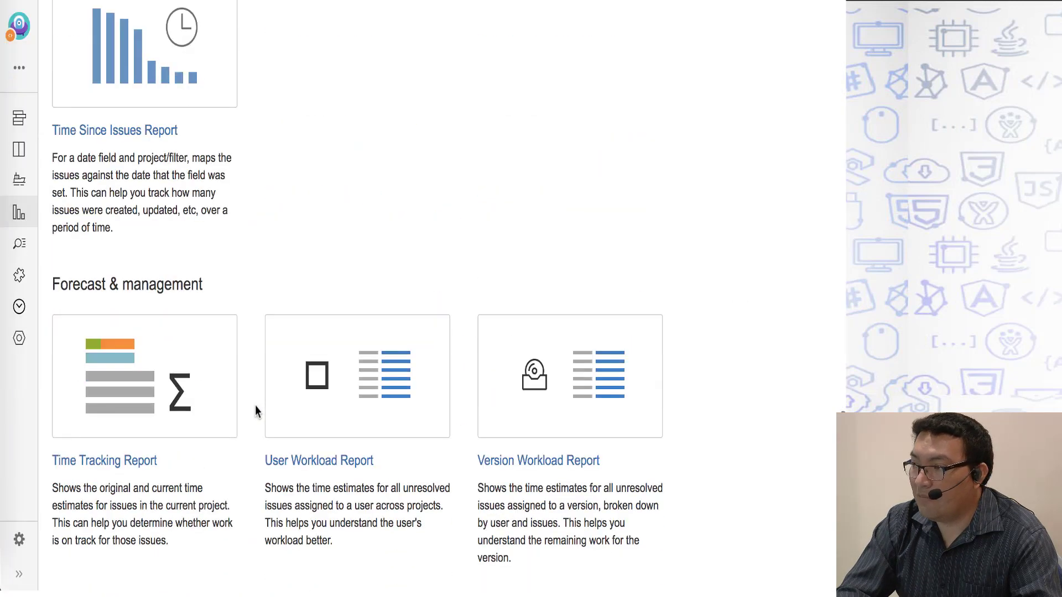
# Generate the Time Tracking Report for SSI_PRE with No Fix Version and all issues, and look over its estimate and time-spent columns
pyautogui.scroll(-3, 255, 406)
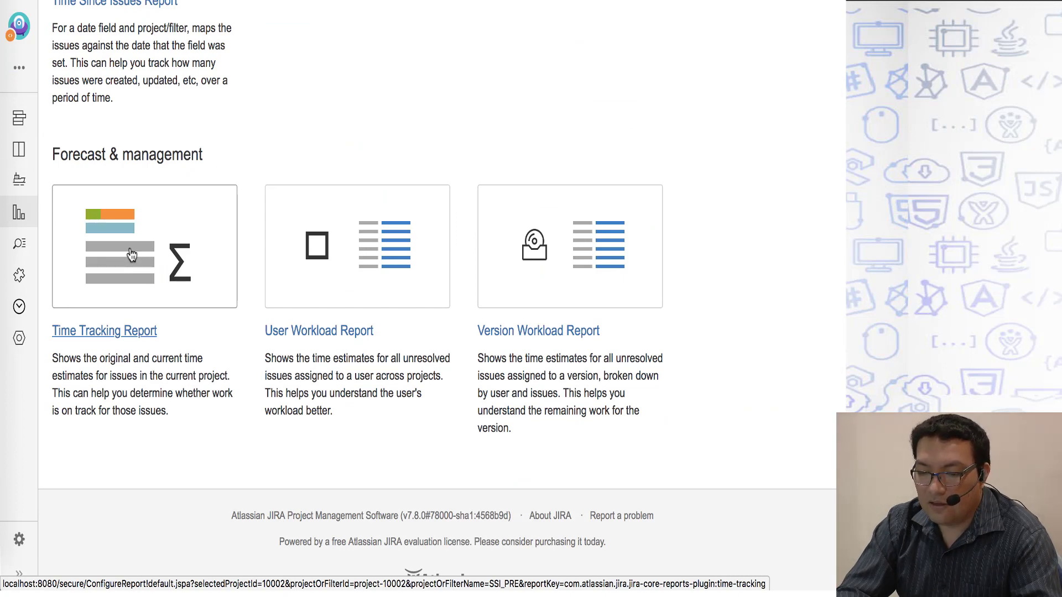
pyautogui.click(122, 342)
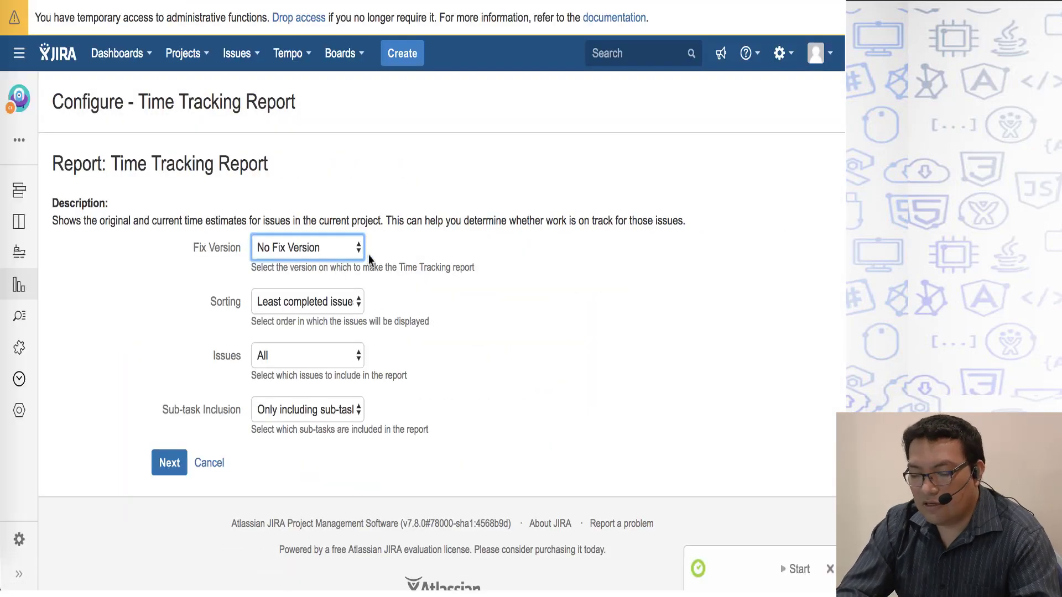
pyautogui.click(171, 463)
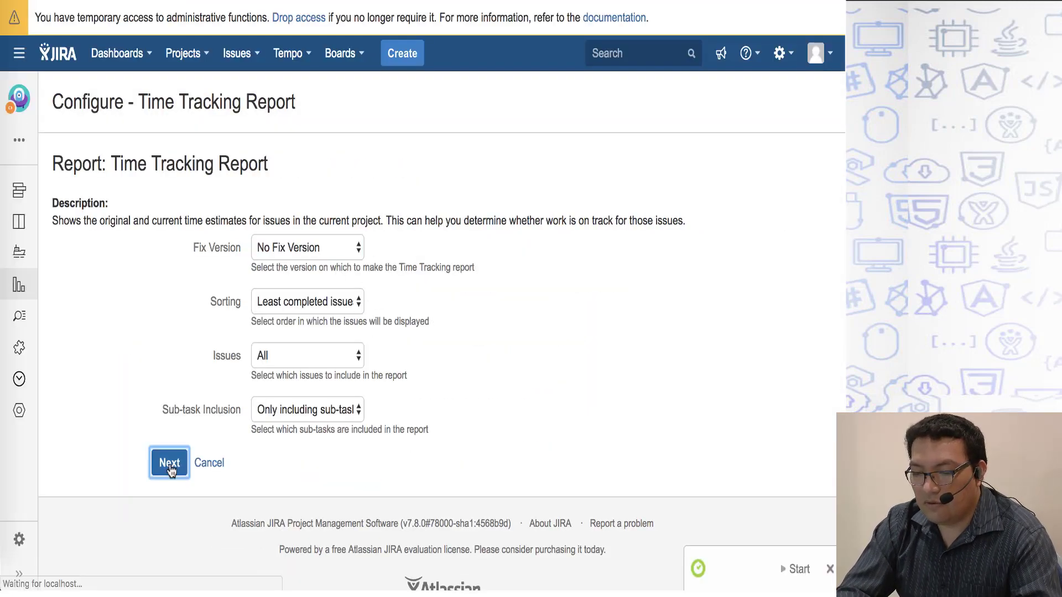
pyautogui.scroll(-4, 498, 429)
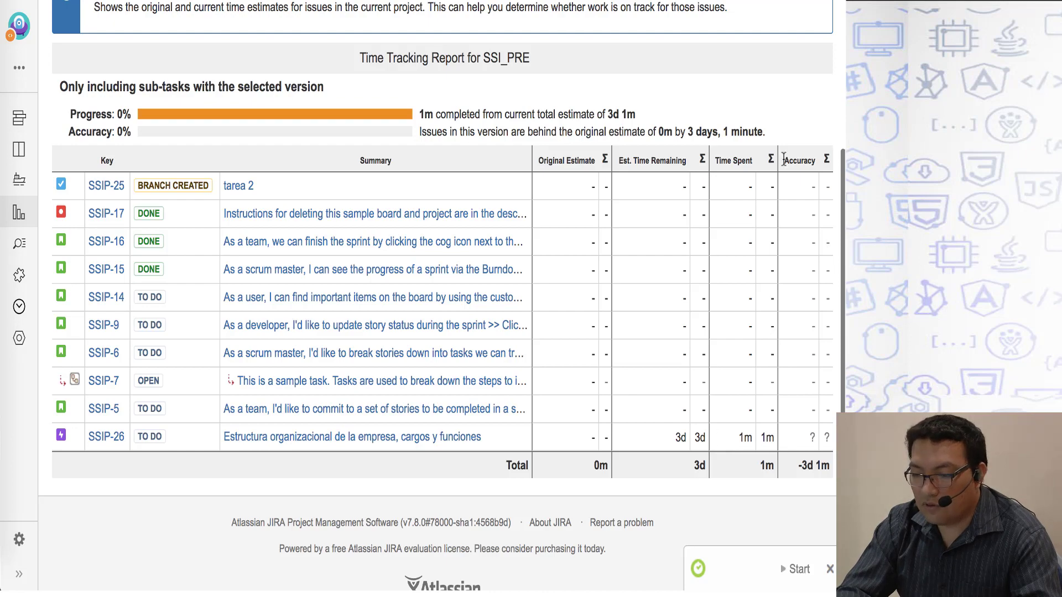
pyautogui.scroll(4, 782, 158)
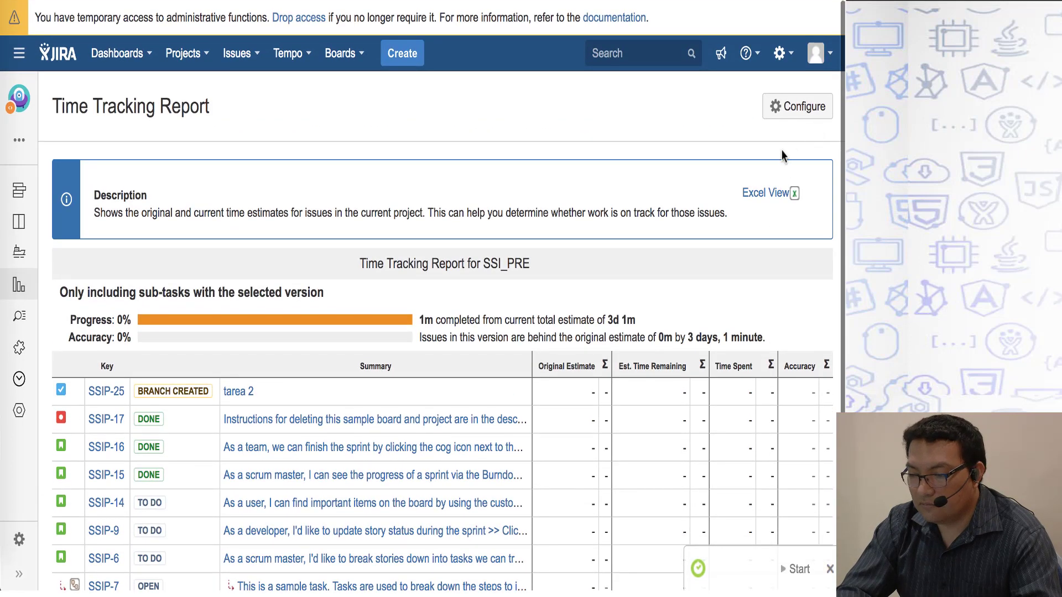
# Export the Time Tracking Report to Excel and open the downloaded Time Tracking Report.xls despite the file format alert
pyautogui.scroll(-1, 674, 266)
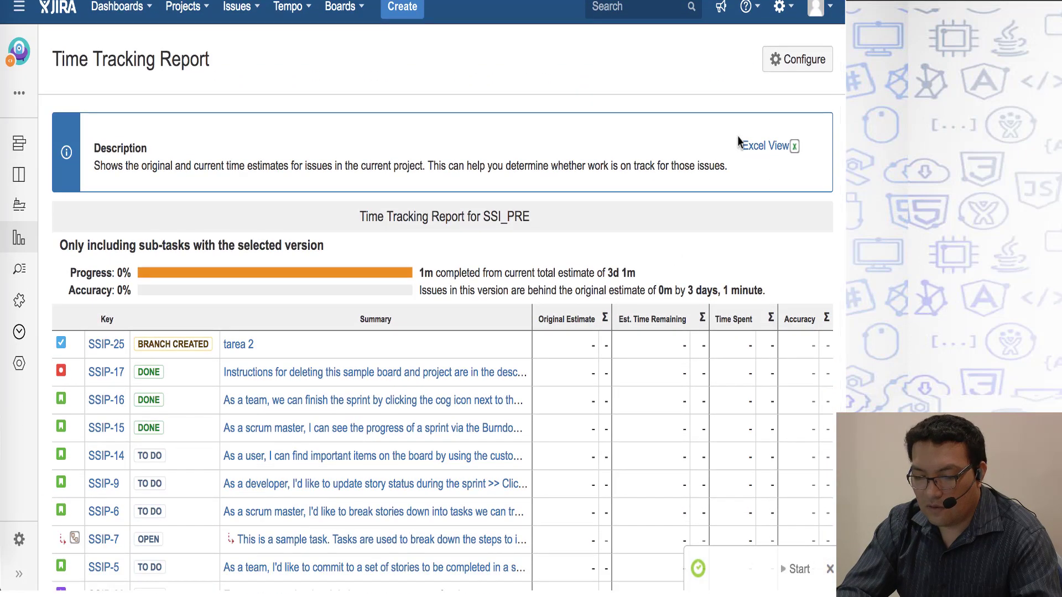
pyautogui.click(768, 147)
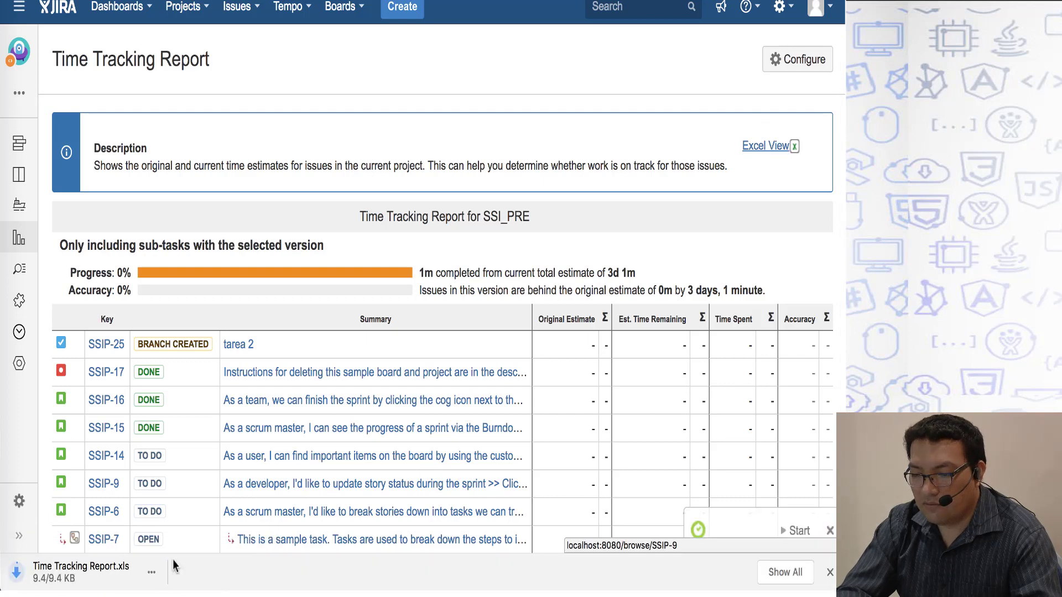
pyautogui.click(106, 573)
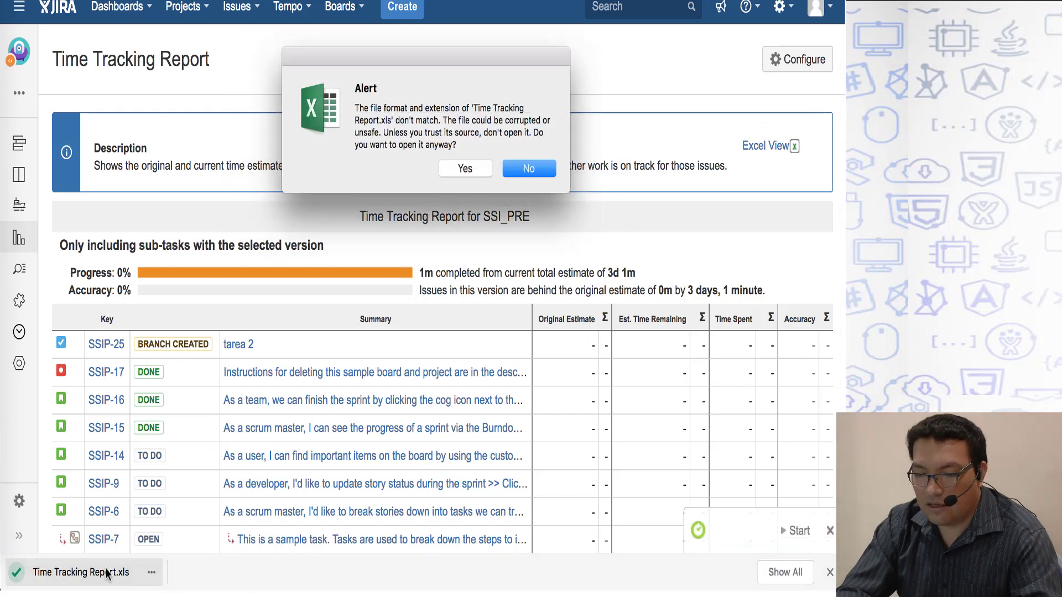
pyautogui.click(467, 168)
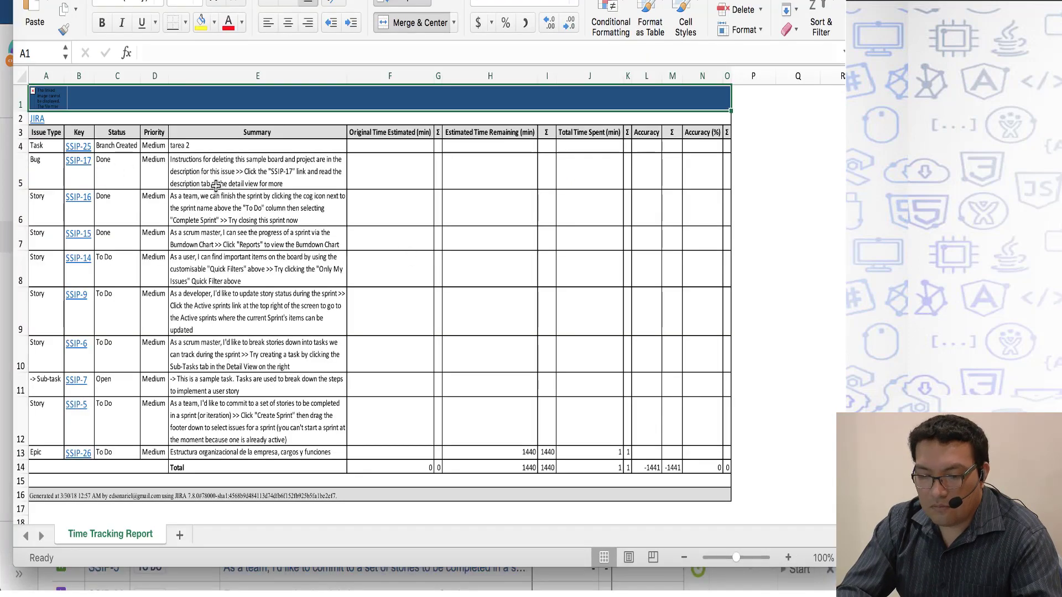
# Examine the exported rows for SSIP-17 and SSIP-26, including estimated time remaining, and close the workbook to return to the JIRA report
pyautogui.scroll(-5, 223, 318)
pyautogui.scroll(5, 223, 318)
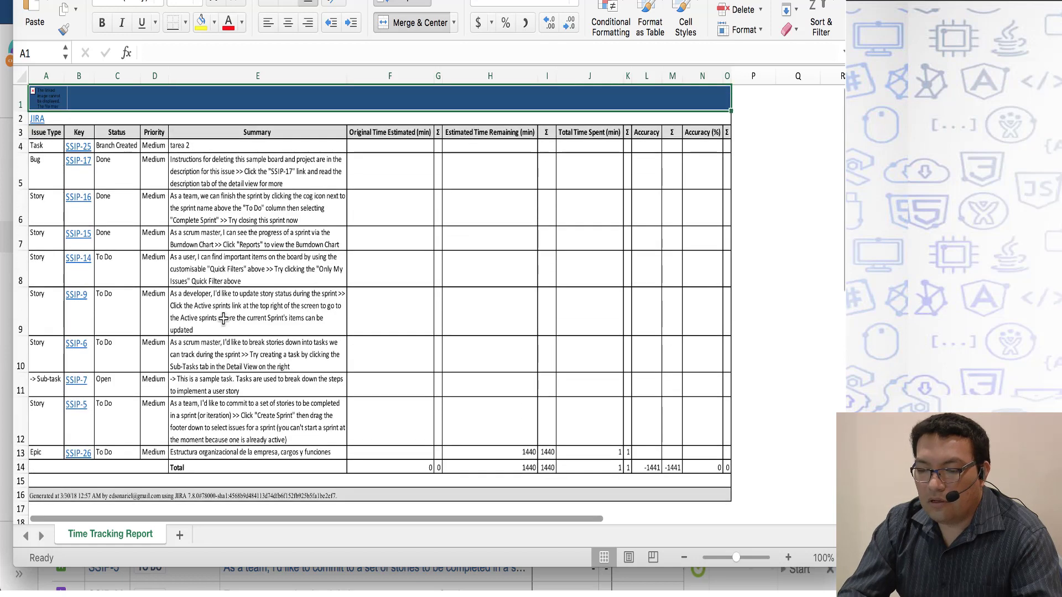
pyautogui.click(105, 166)
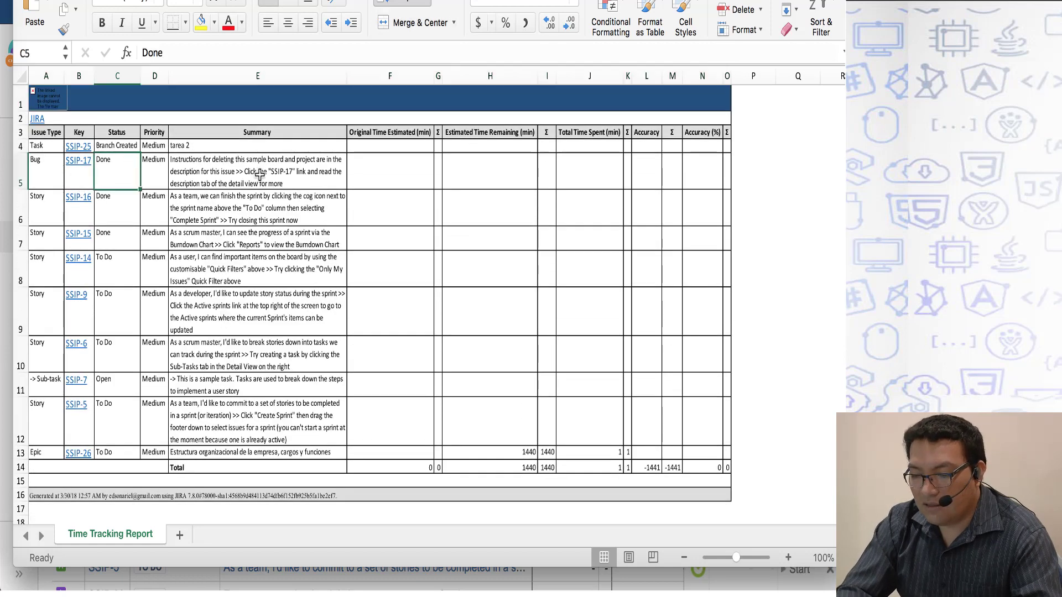
pyautogui.click(260, 174)
pyautogui.press('Tab')
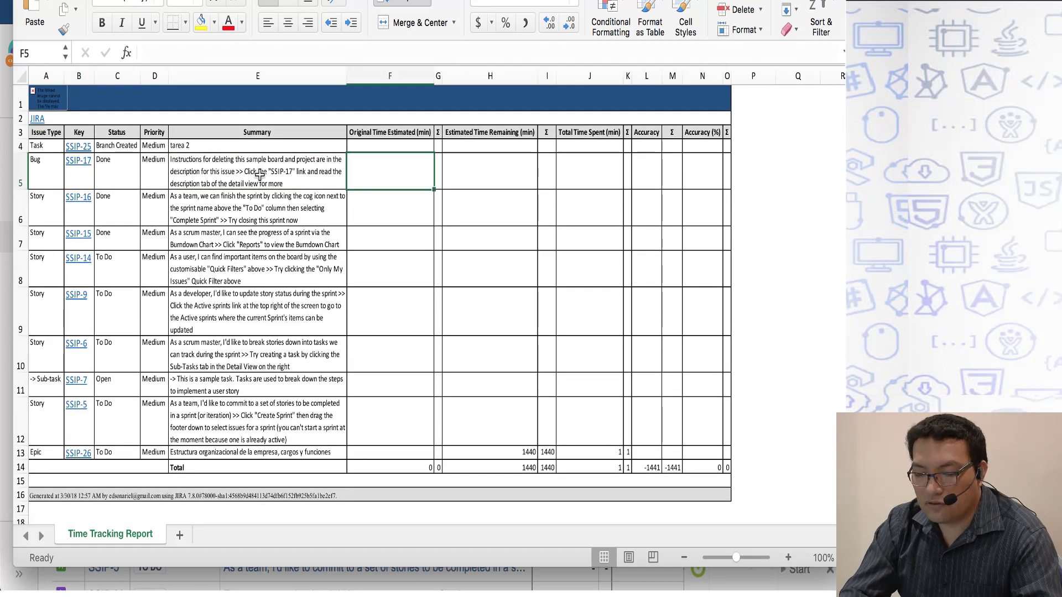
pyautogui.click(523, 452)
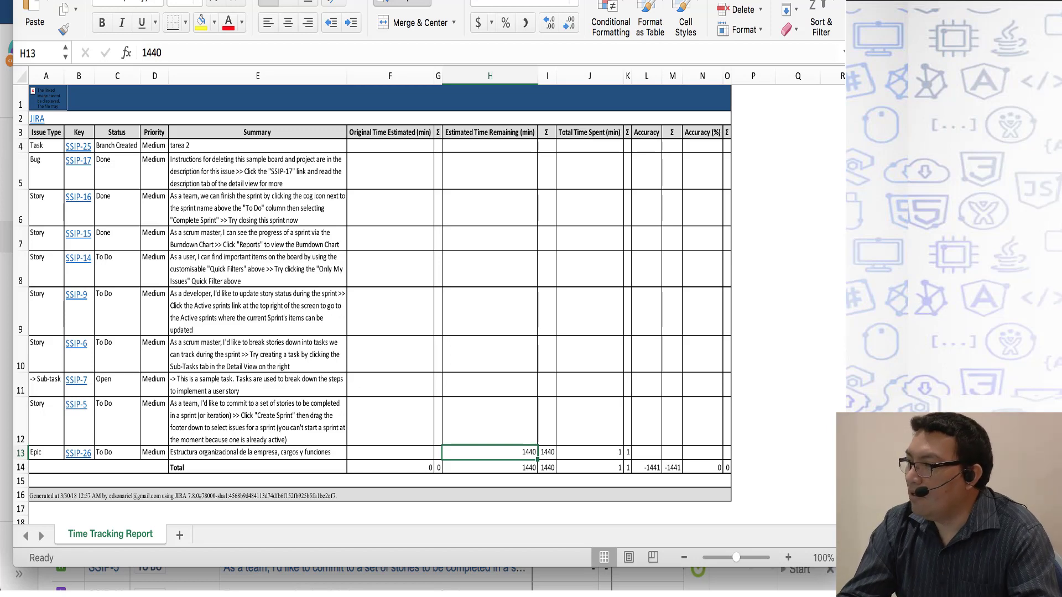
pyautogui.click(24, 1)
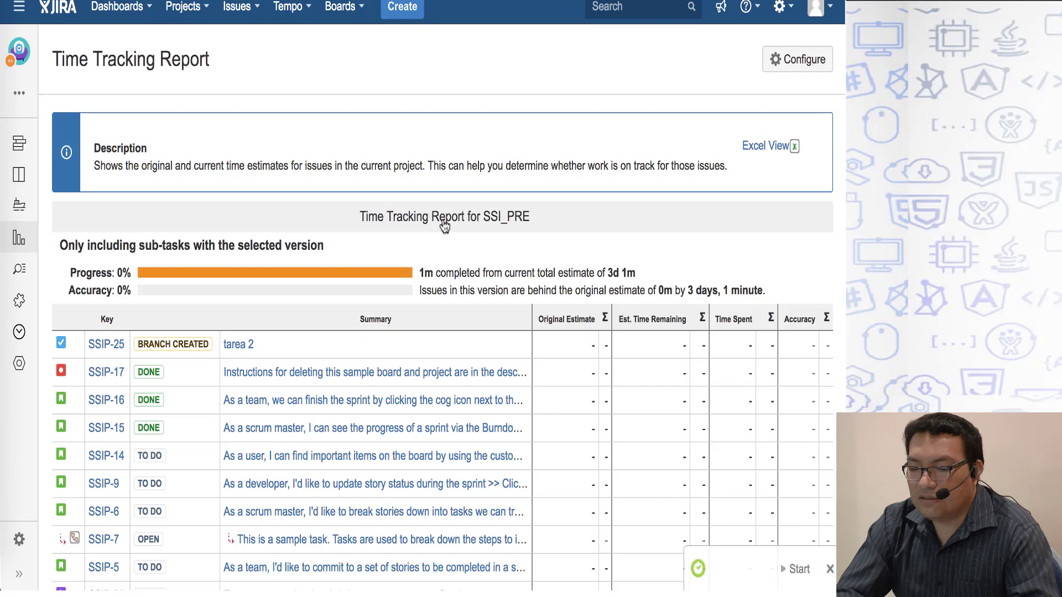
pyautogui.scroll(-3, 680, 317)
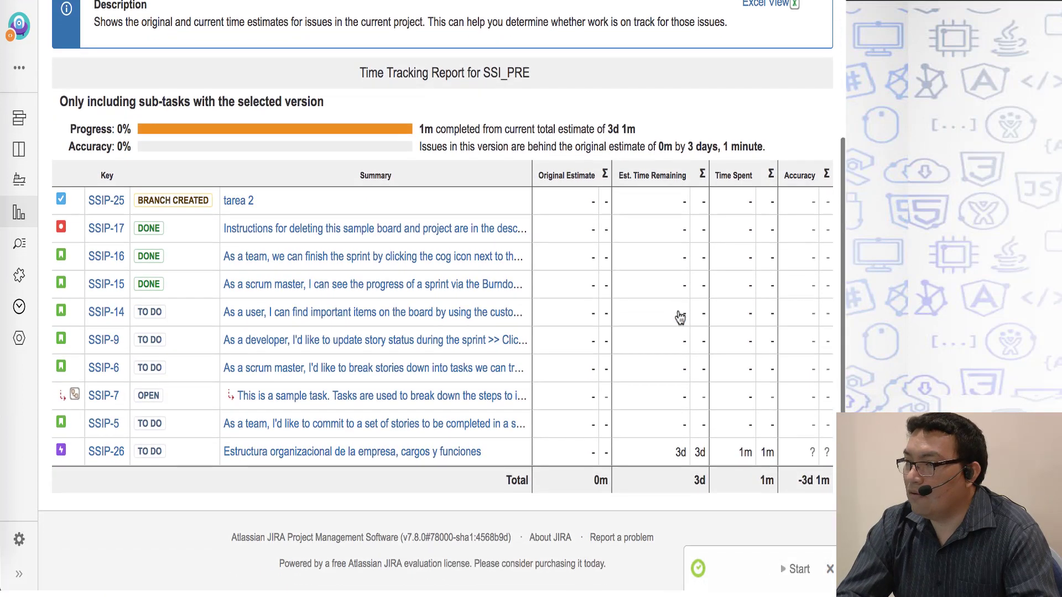